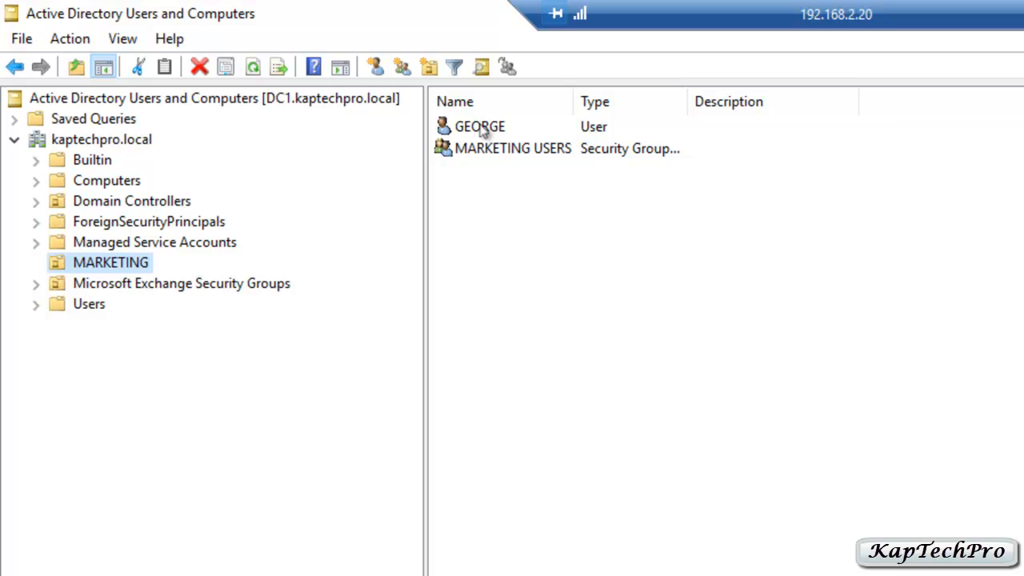
{"action": "left_click", "coordinate": [483, 130]}
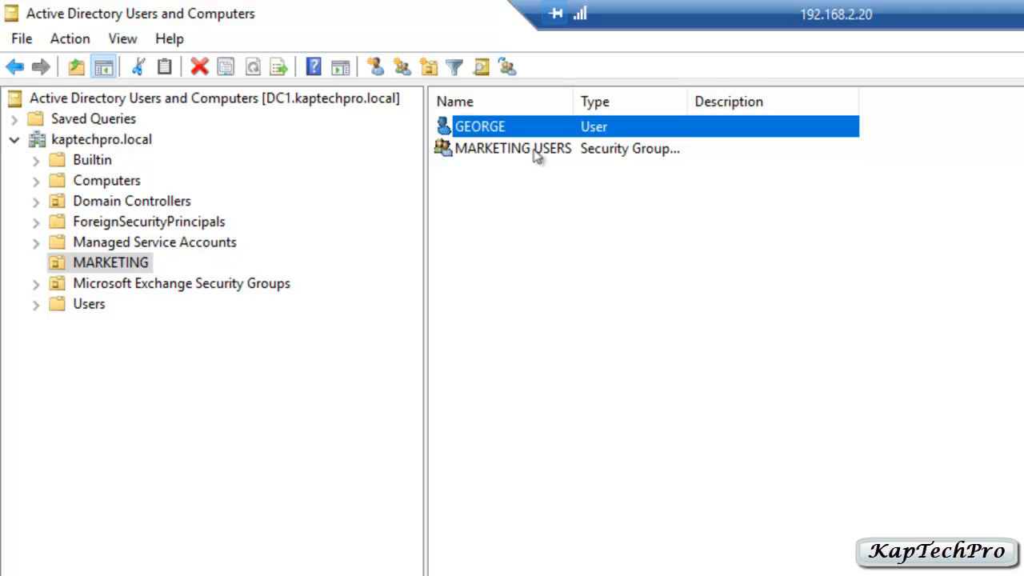
{"action": "left_click", "coordinate": [502, 154]}
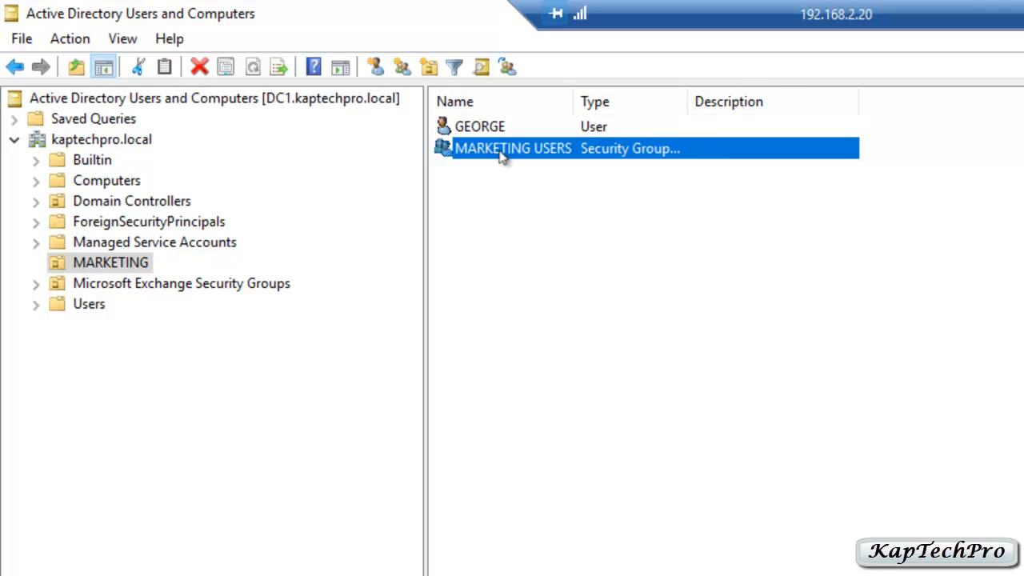
{"action": "right_click", "coordinate": [503, 154]}
{"action": "left_click", "coordinate": [567, 362]}
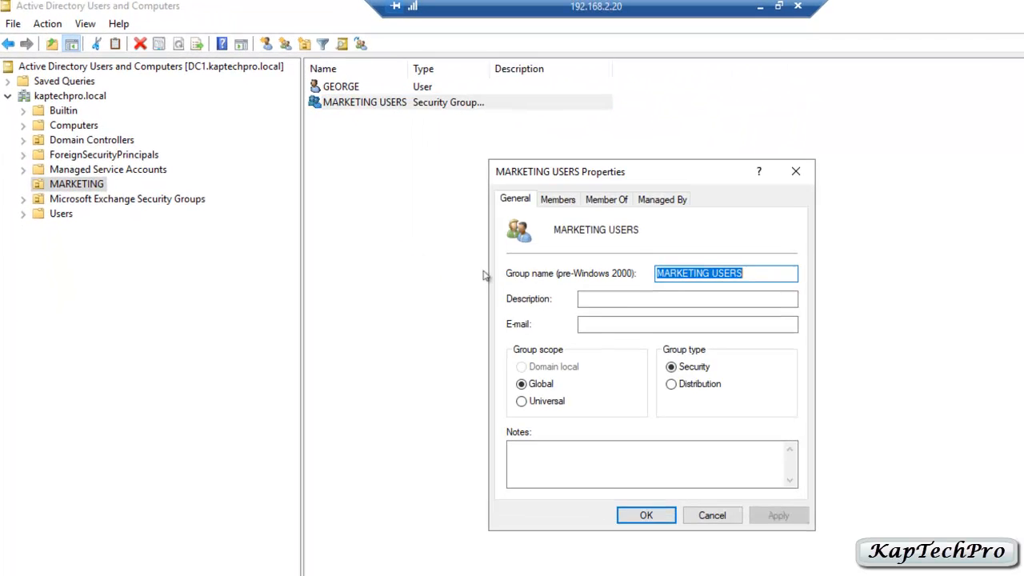
{"action": "left_click", "coordinate": [547, 201]}
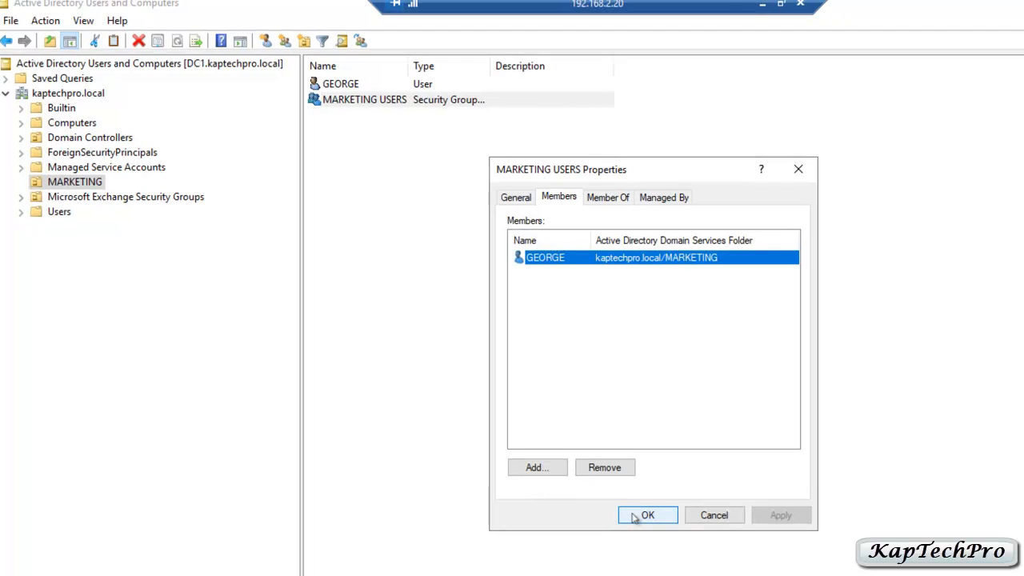
- Close the group properties and ADUC, then browse Local Disk (C:) in File Explorer to MARKETING-DATA
{"action": "left_click", "coordinate": [645, 515]}
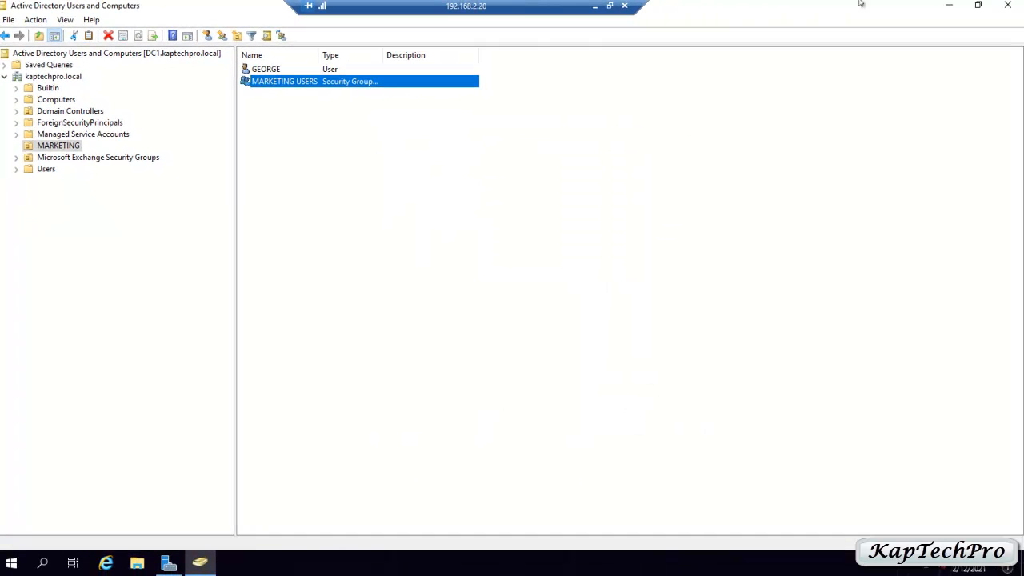
{"action": "left_click", "coordinate": [1008, 5]}
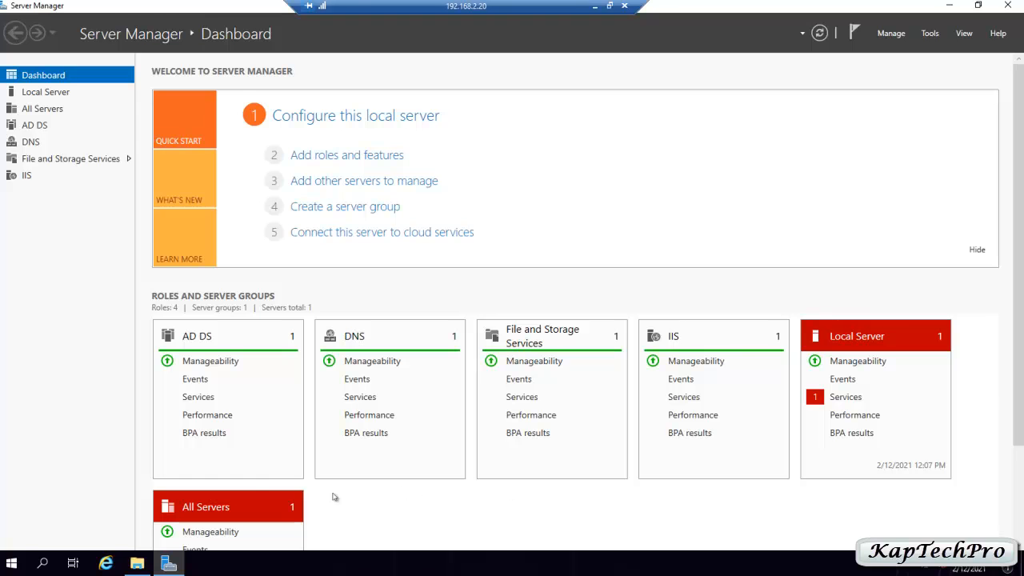
{"action": "left_click", "coordinate": [137, 563]}
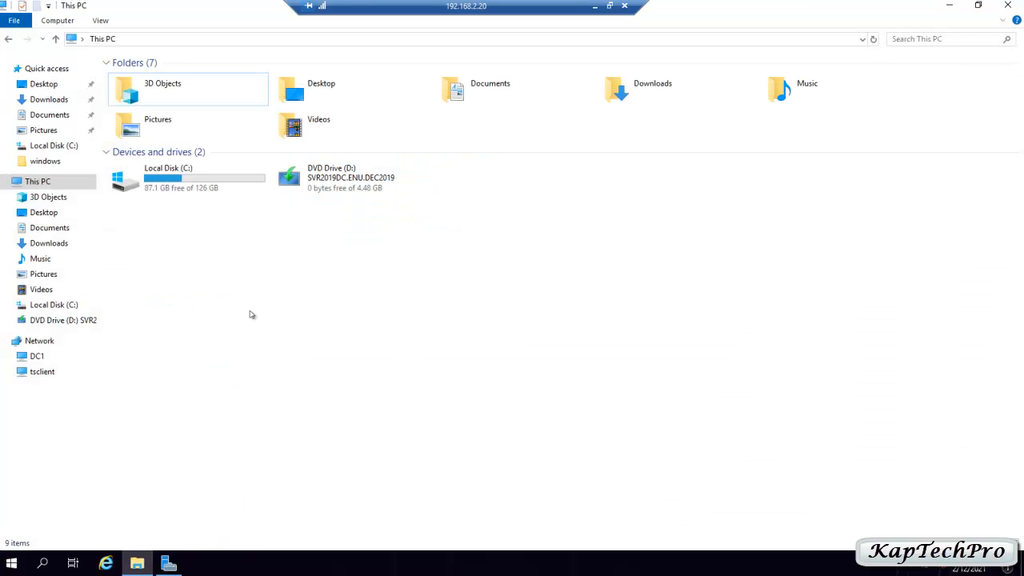
{"action": "double_click", "coordinate": [184, 183]}
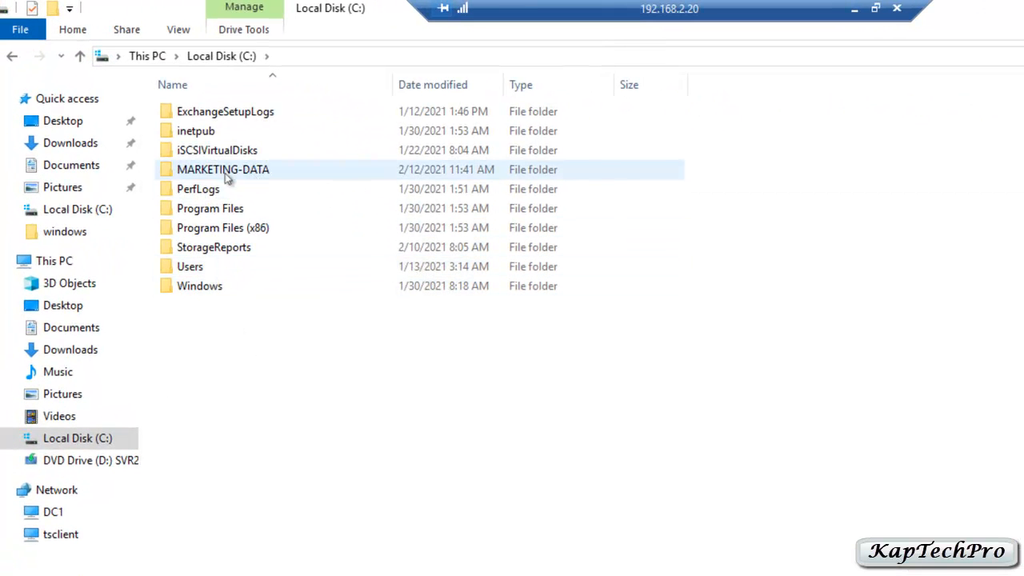
{"action": "mouse_move", "coordinate": [228, 177]}
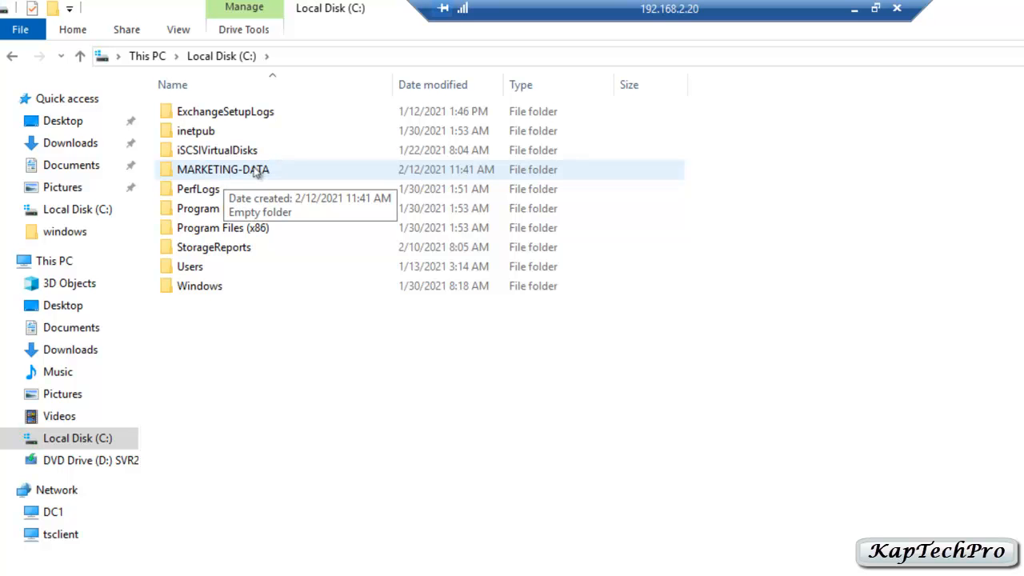
- Enable Advanced Sharing for MARKETING-DATA under its own name and view its Everyone: Read permissions
{"action": "right_click", "coordinate": [263, 168]}
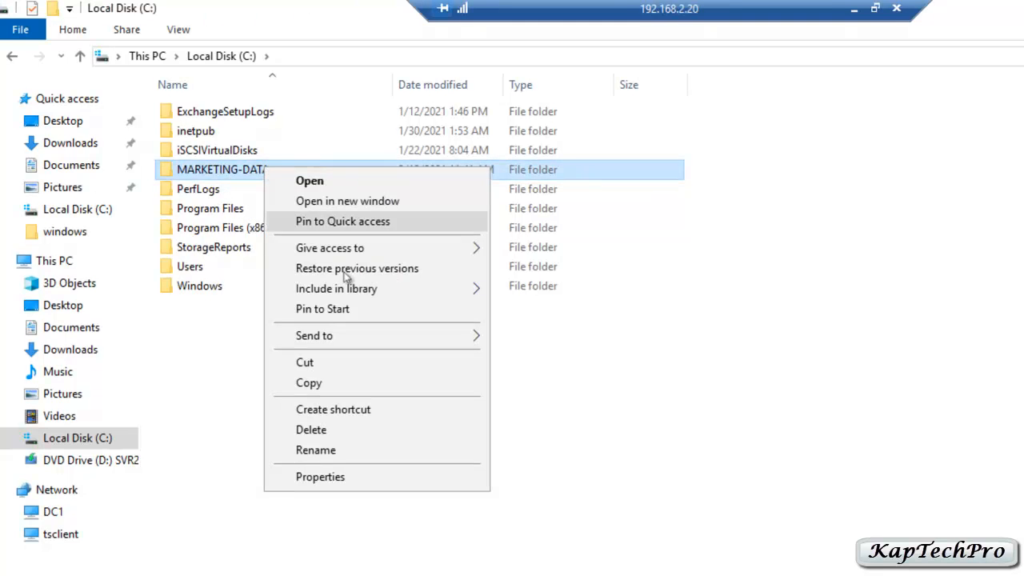
{"action": "left_click", "coordinate": [344, 475]}
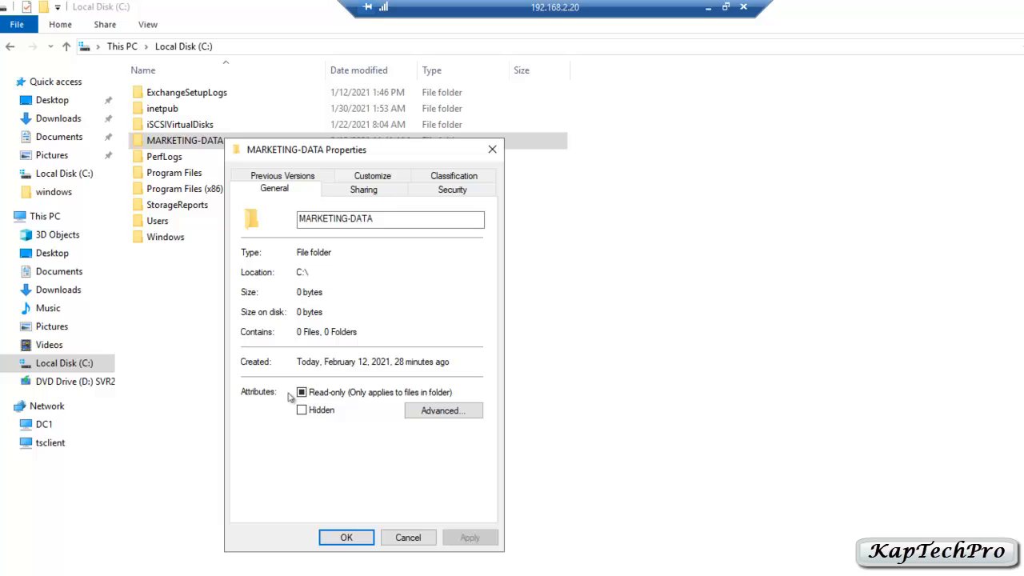
{"action": "left_click", "coordinate": [362, 190]}
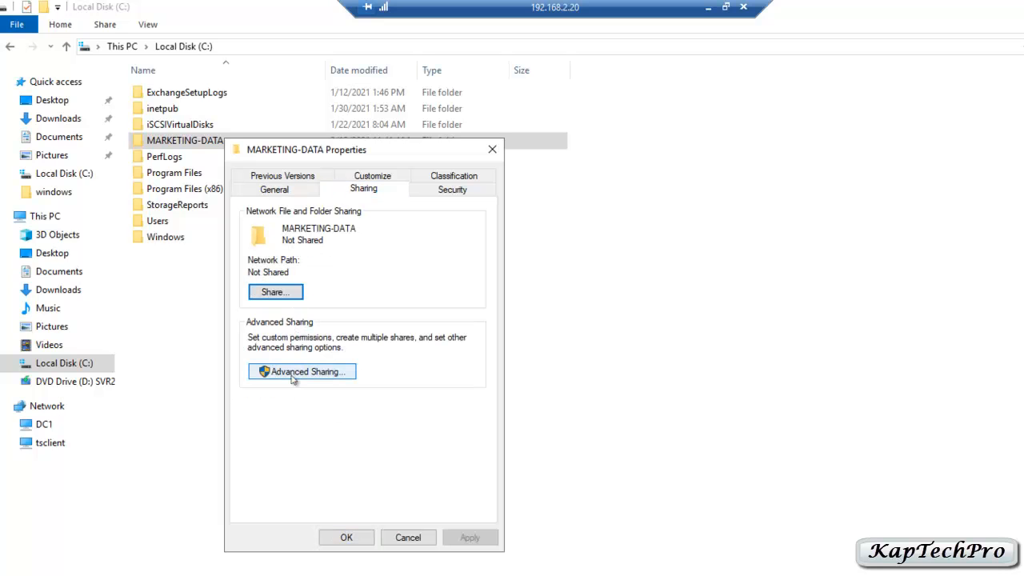
{"action": "left_click", "coordinate": [292, 377]}
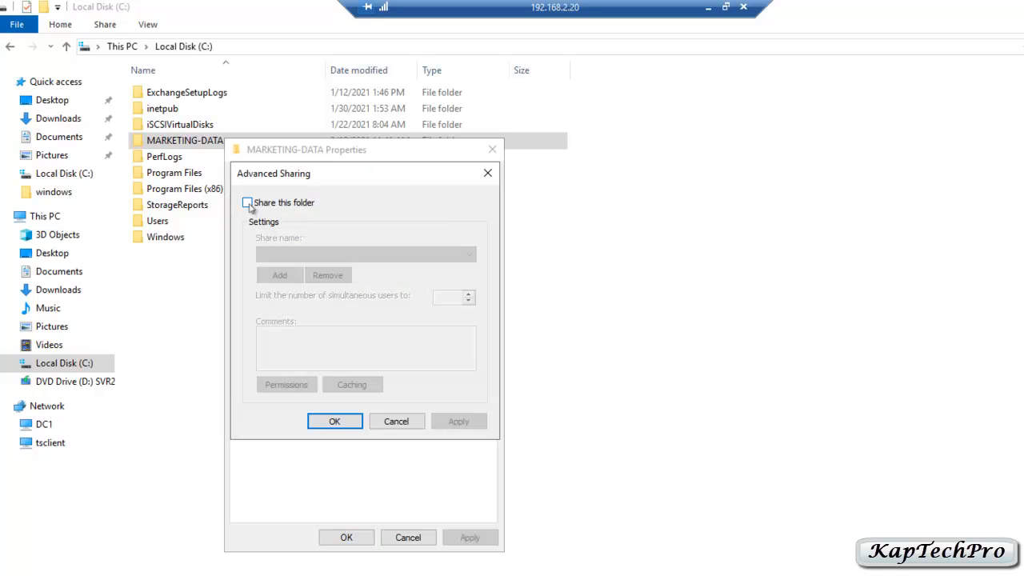
{"action": "left_click", "coordinate": [247, 203]}
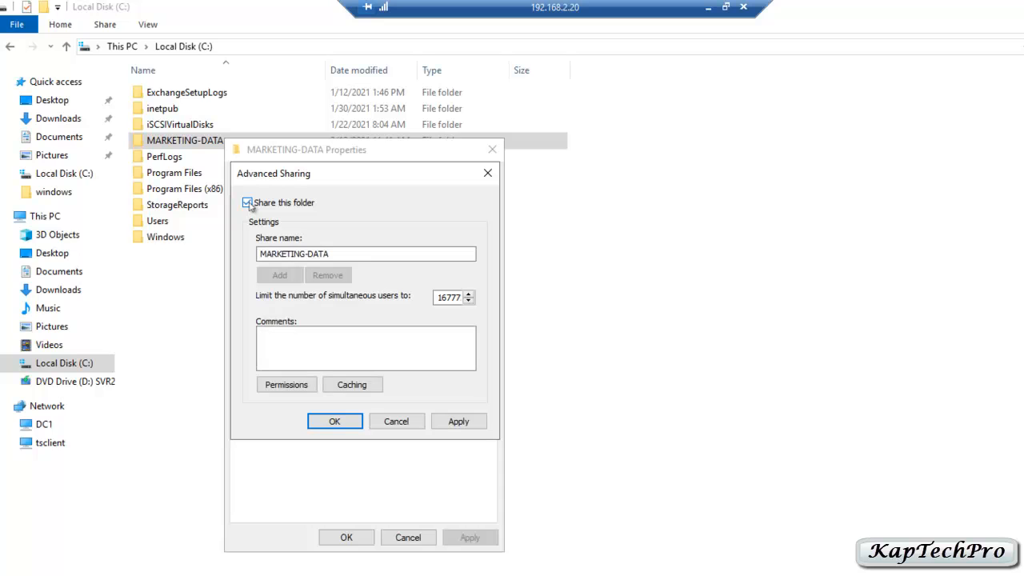
{"action": "left_click", "coordinate": [282, 388]}
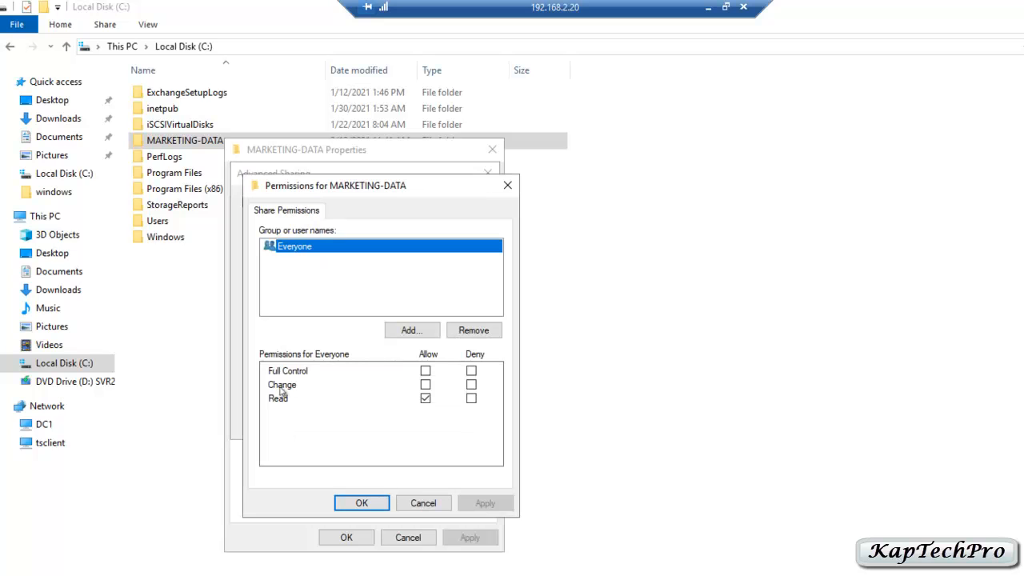
- Add the MARKETING USERS group to the MARKETING-DATA share permissions alongside Everyone
{"action": "left_click", "coordinate": [399, 336]}
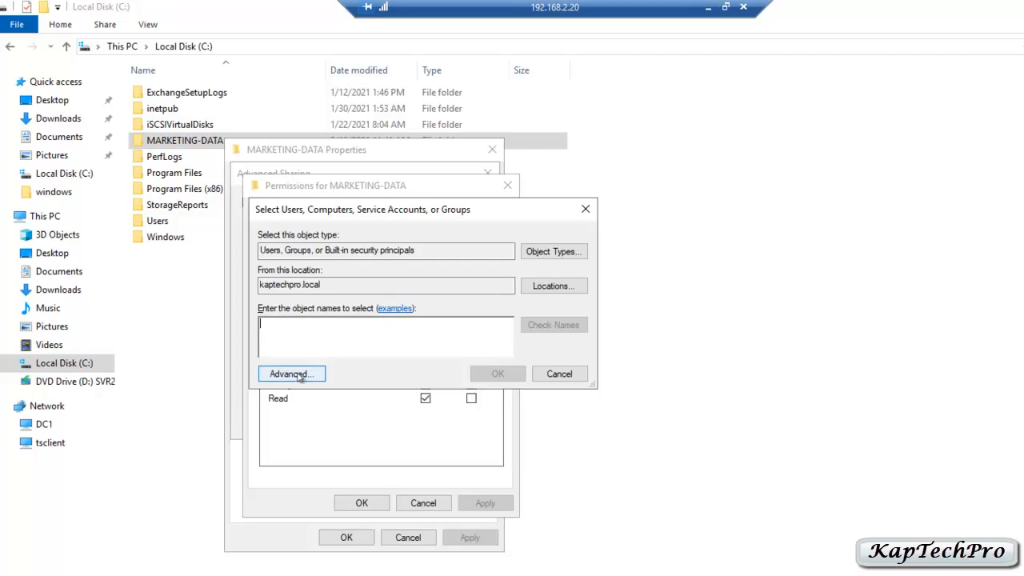
{"action": "left_click", "coordinate": [294, 373]}
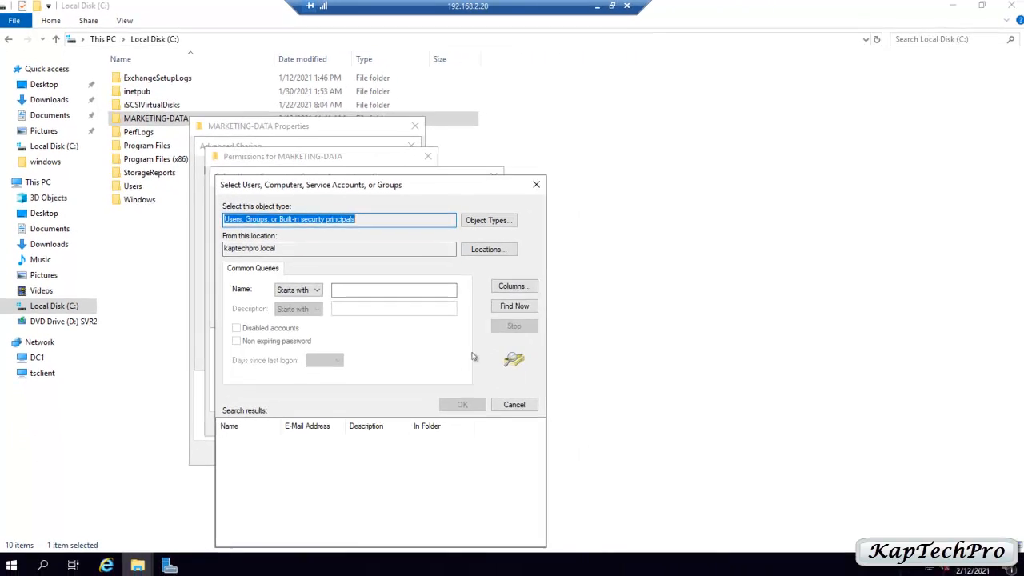
{"action": "left_click", "coordinate": [515, 305]}
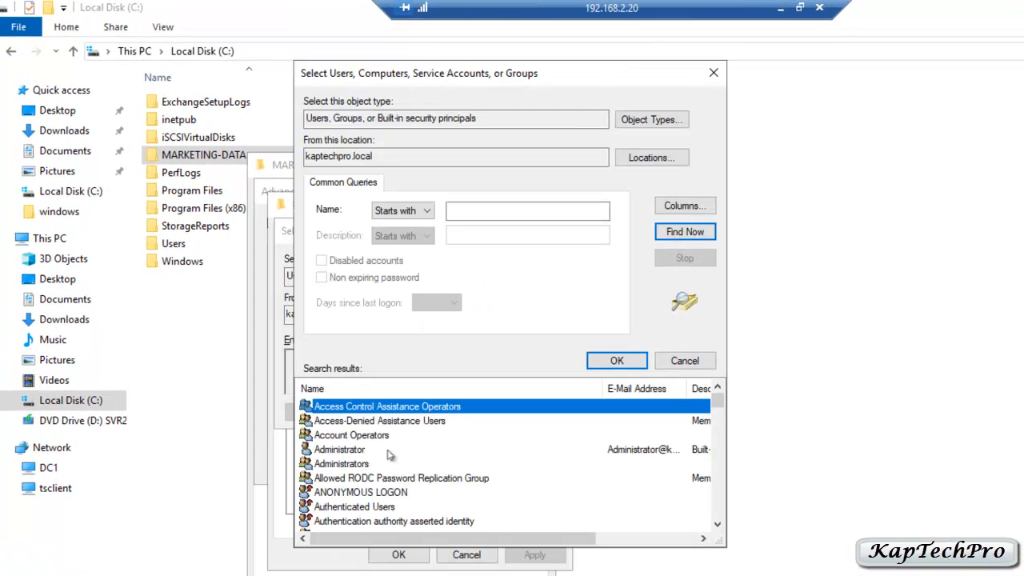
{"action": "left_click_drag", "start_coordinate": [718, 409], "coordinate": [717, 472]}
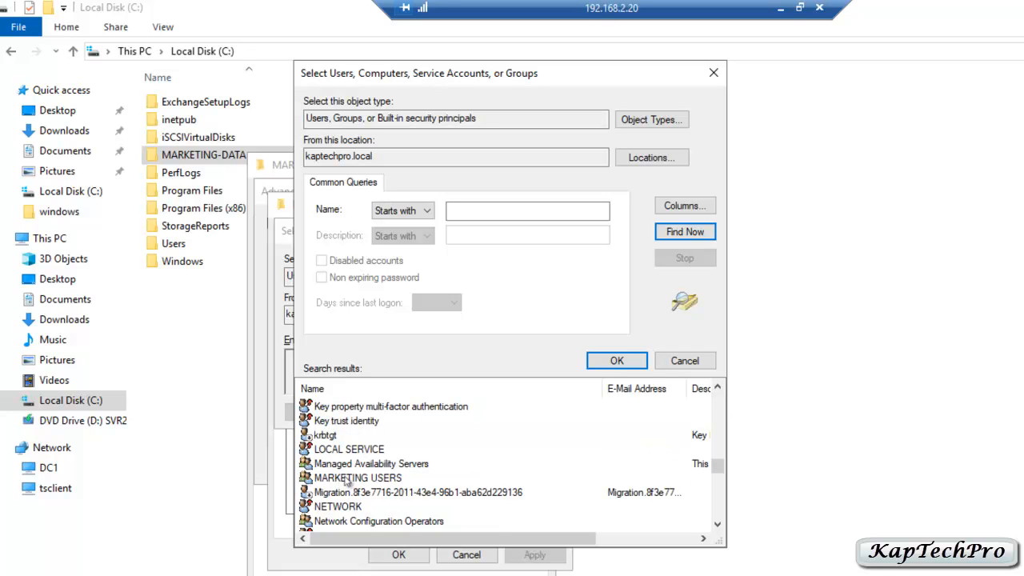
{"action": "left_click", "coordinate": [346, 478]}
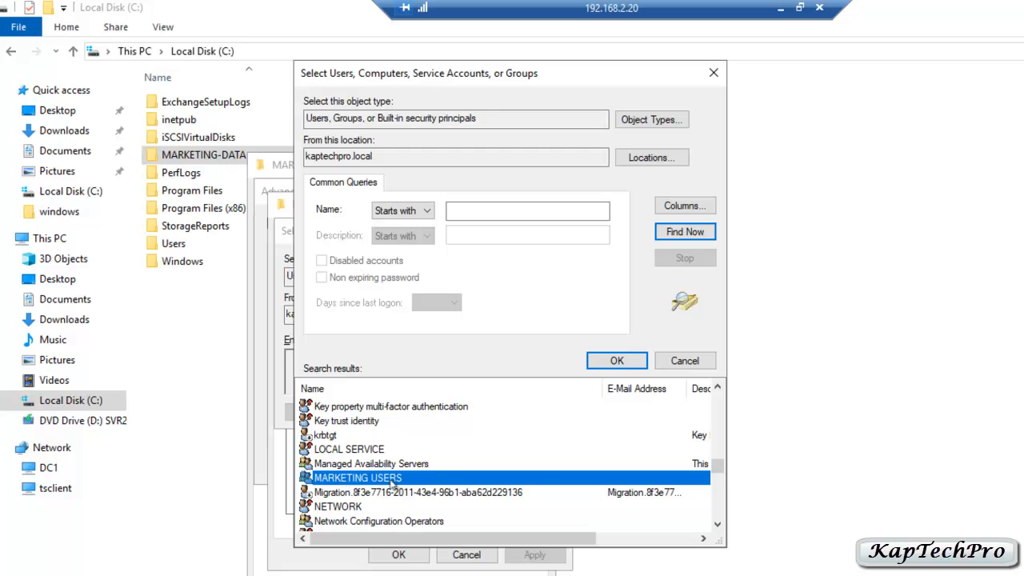
{"action": "left_click", "coordinate": [612, 363]}
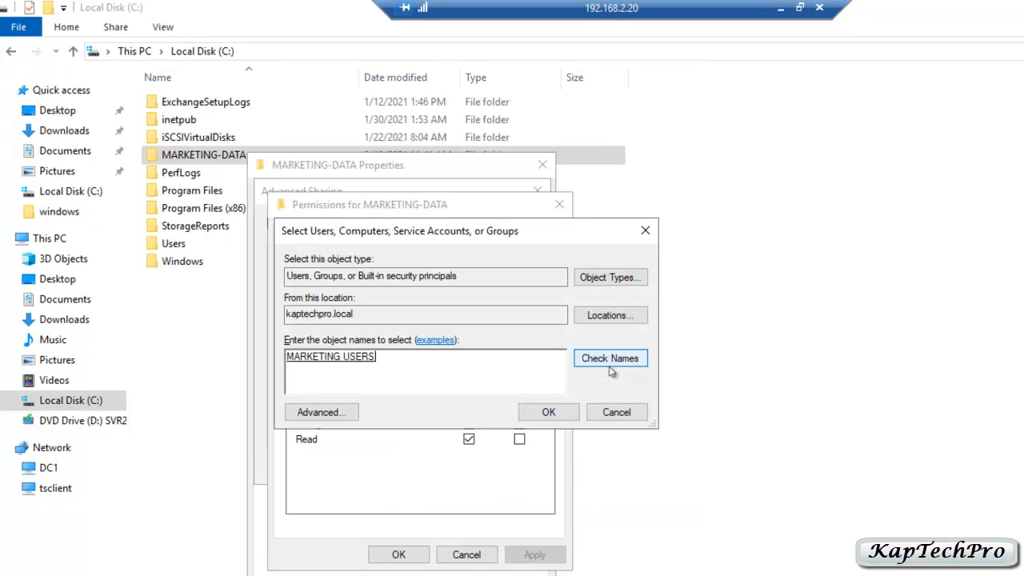
{"action": "left_click", "coordinate": [548, 413]}
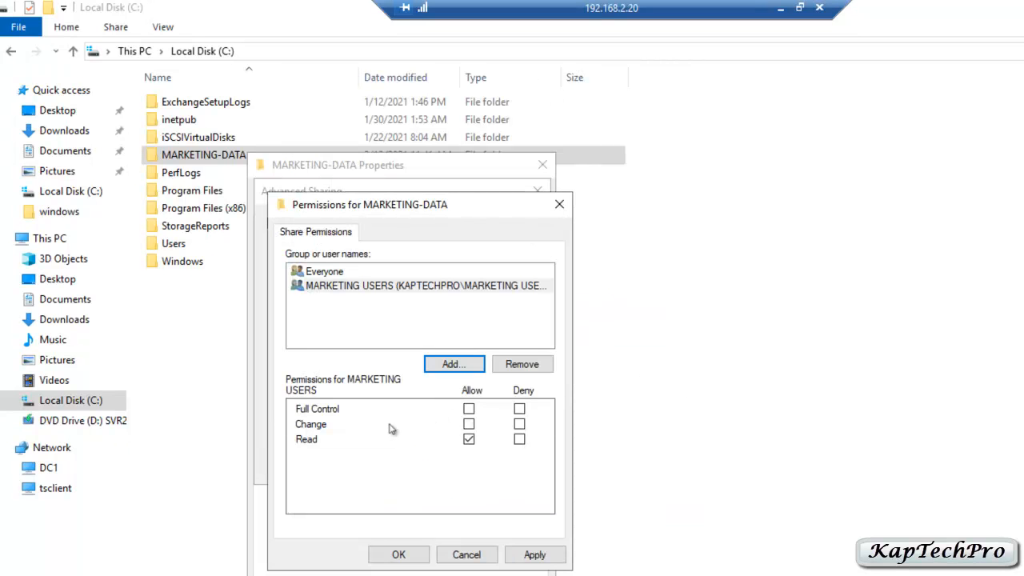
- Grant MARKETING USERS Change and Read on the \\Dc1\marketing-data share and close the folder properties
{"action": "left_click", "coordinate": [469, 424]}
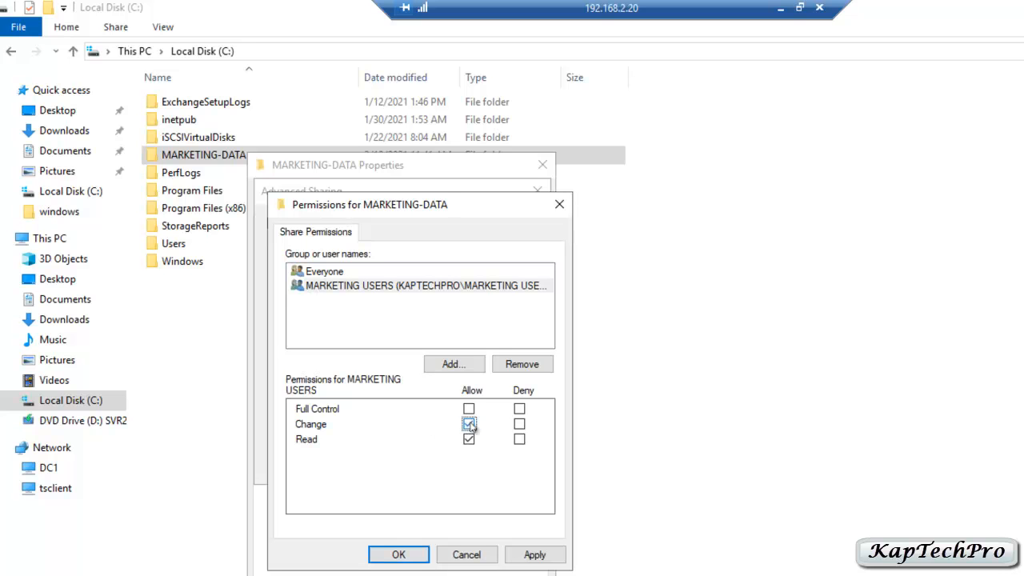
{"action": "left_click", "coordinate": [535, 555]}
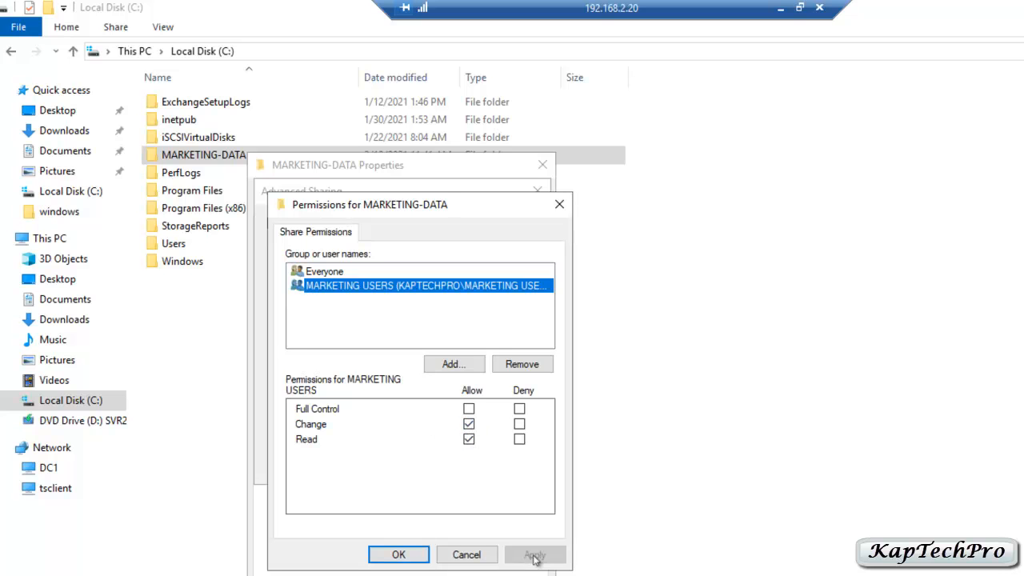
{"action": "left_click", "coordinate": [398, 554]}
{"action": "left_click", "coordinate": [502, 467]}
{"action": "left_click", "coordinate": [369, 465]}
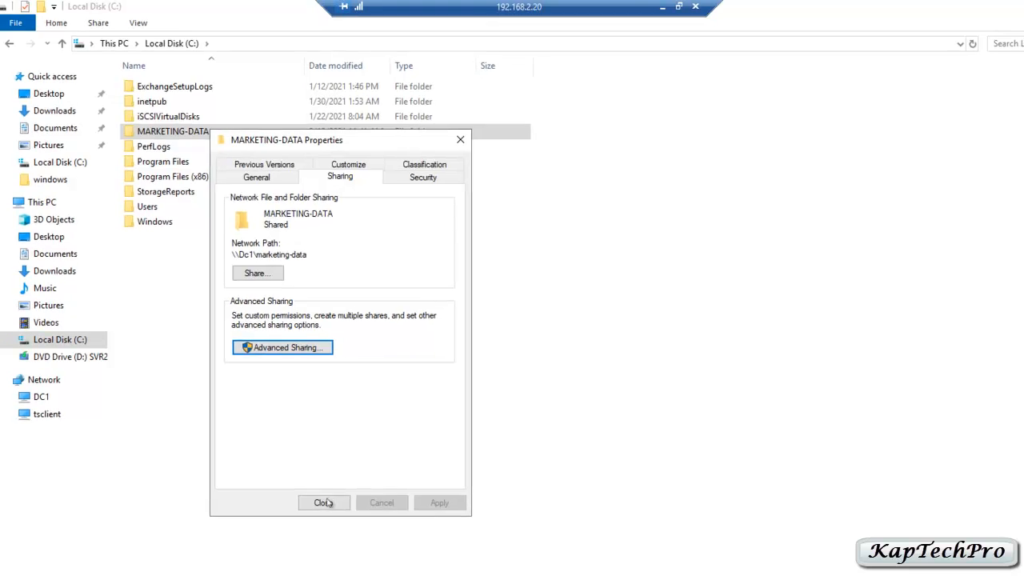
{"action": "left_click", "coordinate": [323, 503]}
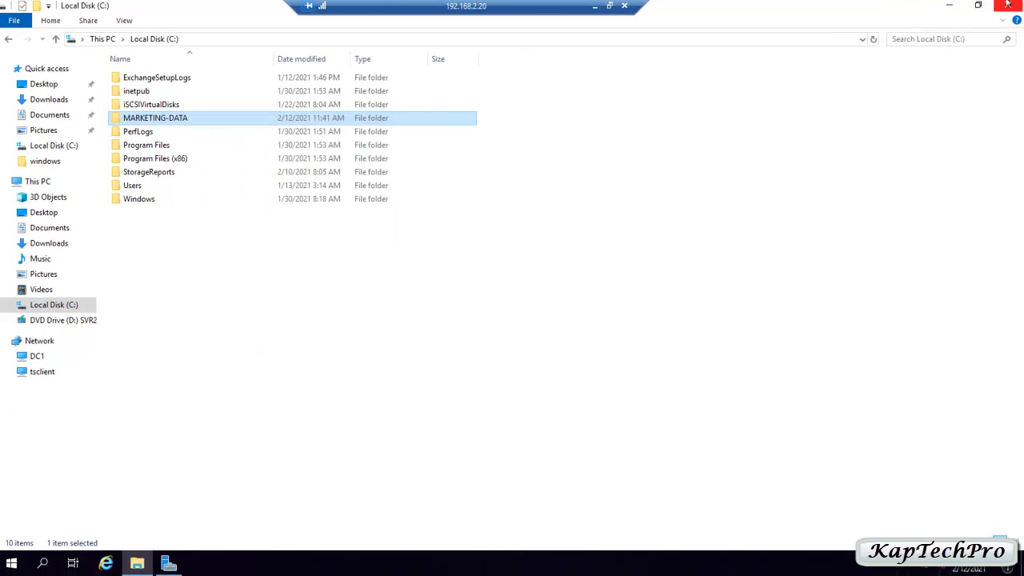
- Close File Explorer and launch Group Policy Management from Server Manager's Tools menu
{"action": "left_click", "coordinate": [1006, 5]}
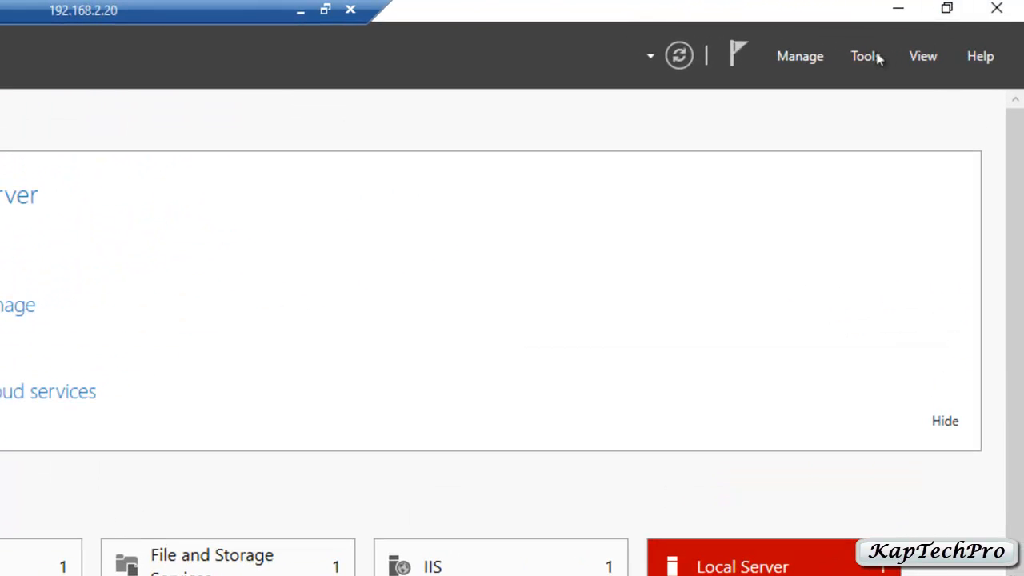
{"action": "left_click", "coordinate": [872, 56]}
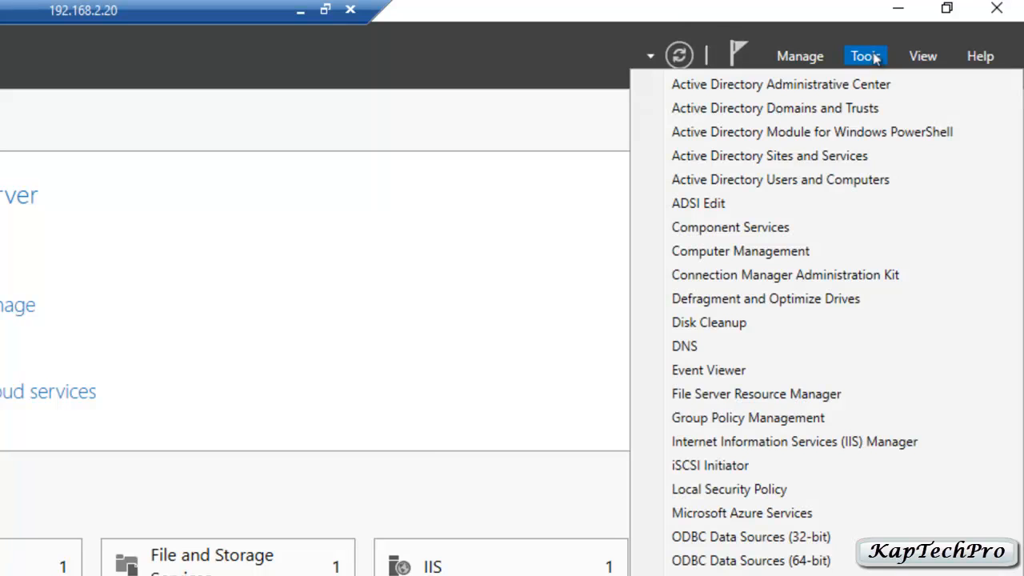
{"action": "left_click", "coordinate": [791, 417]}
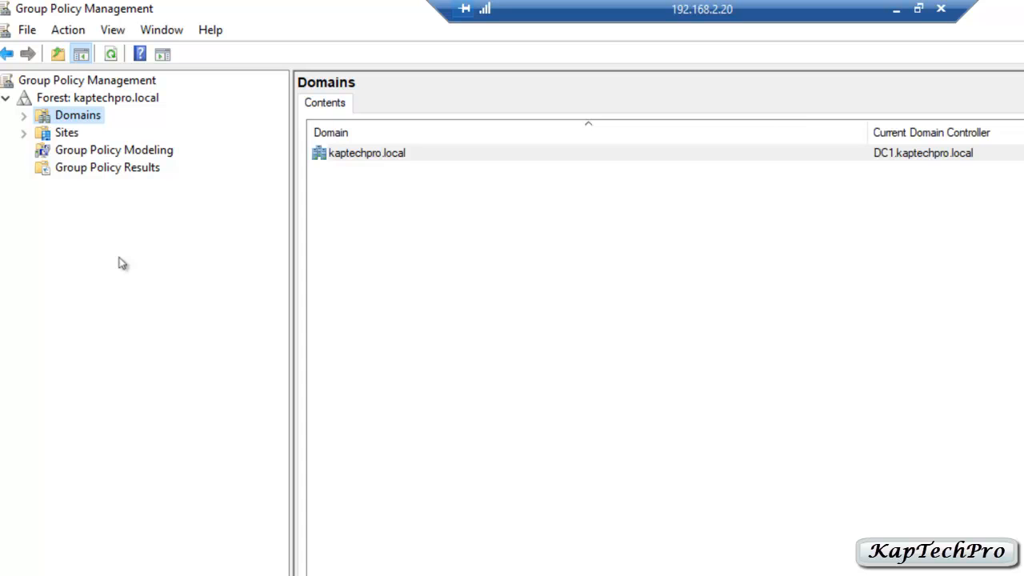
- Create a GPO named 'MARKETING GPO' linked to the MARKETING OU in kaptechpro.local
{"action": "left_click", "coordinate": [24, 116]}
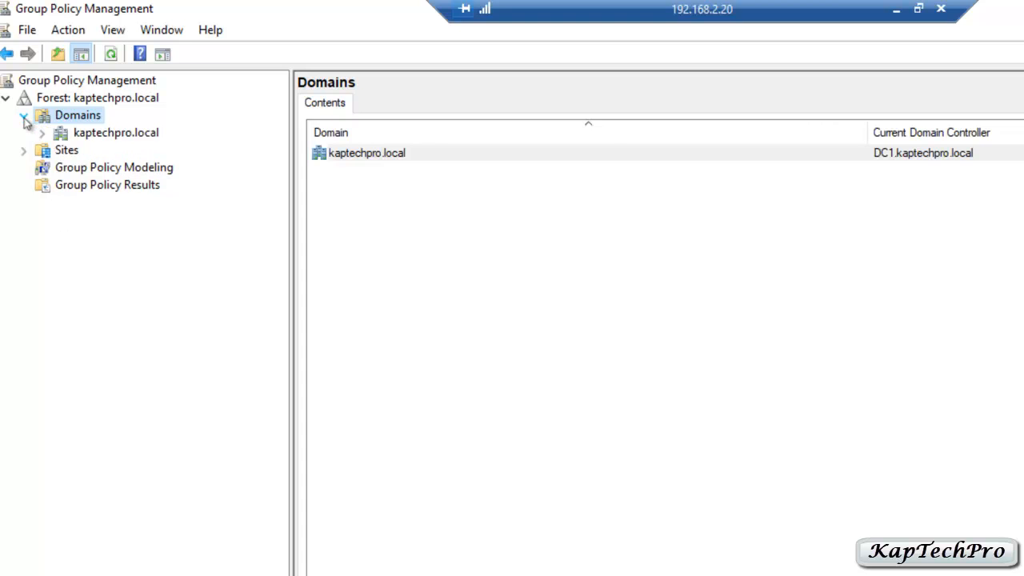
{"action": "left_click", "coordinate": [43, 134]}
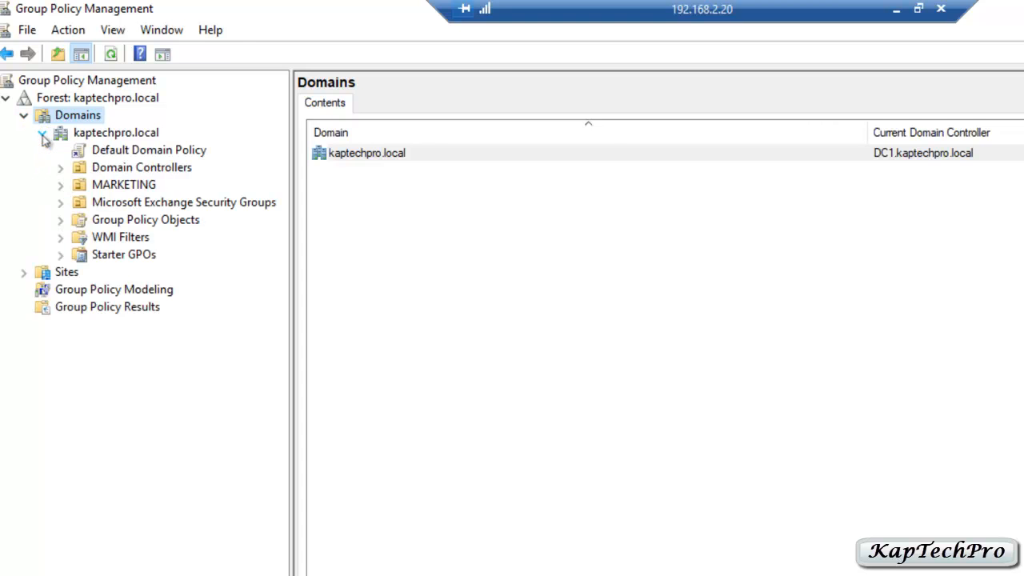
{"action": "left_click", "coordinate": [104, 186]}
{"action": "right_click", "coordinate": [105, 192]}
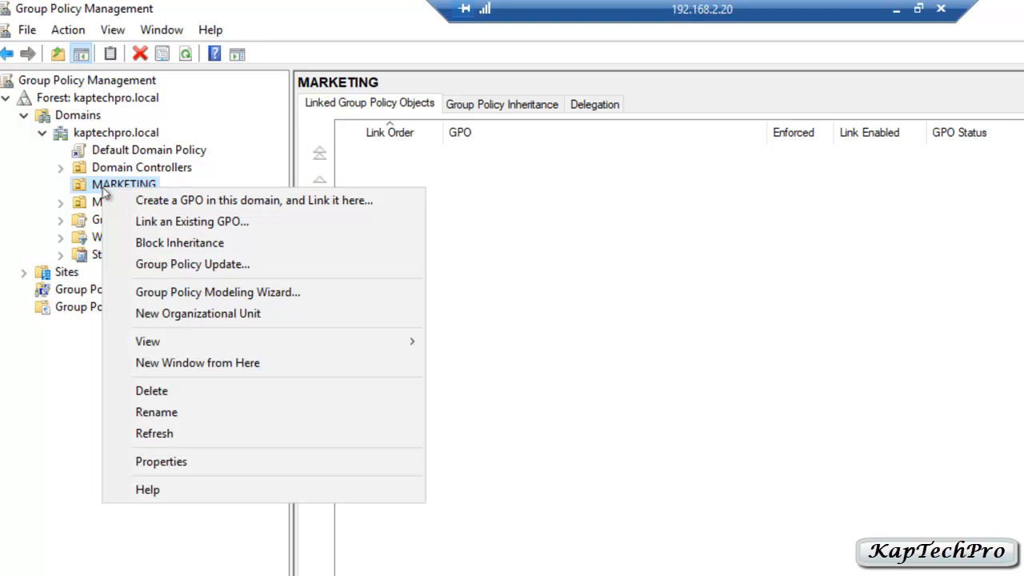
{"action": "left_click", "coordinate": [267, 202]}
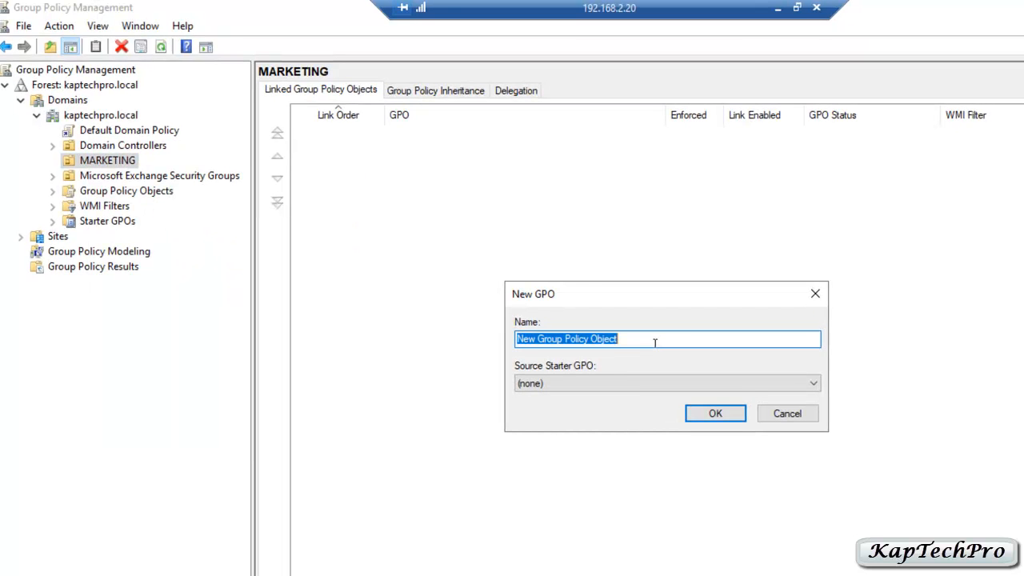
{"action": "type", "text": "MARKETINGGPO"}
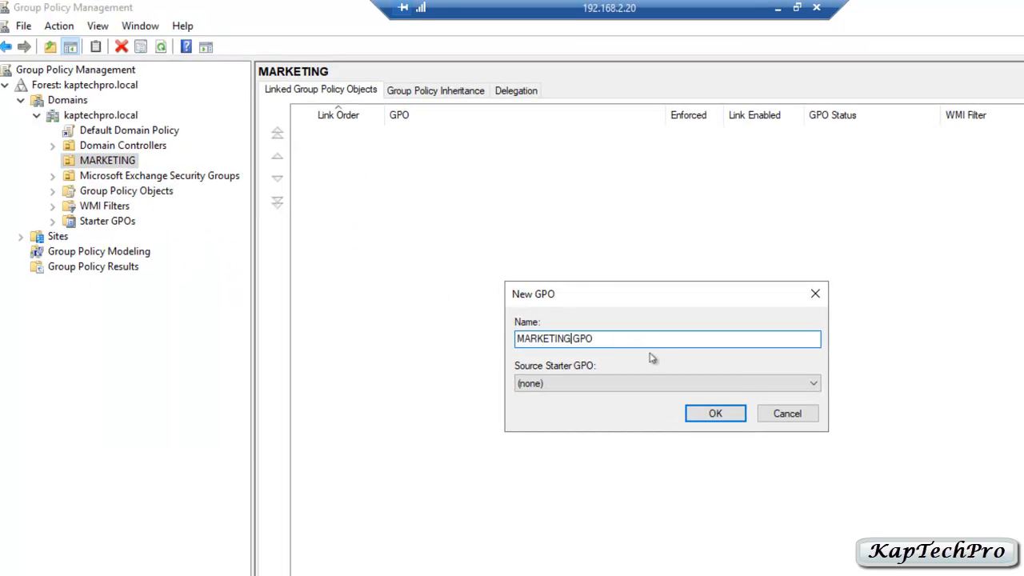
{"action": "left_click", "coordinate": [724, 417]}
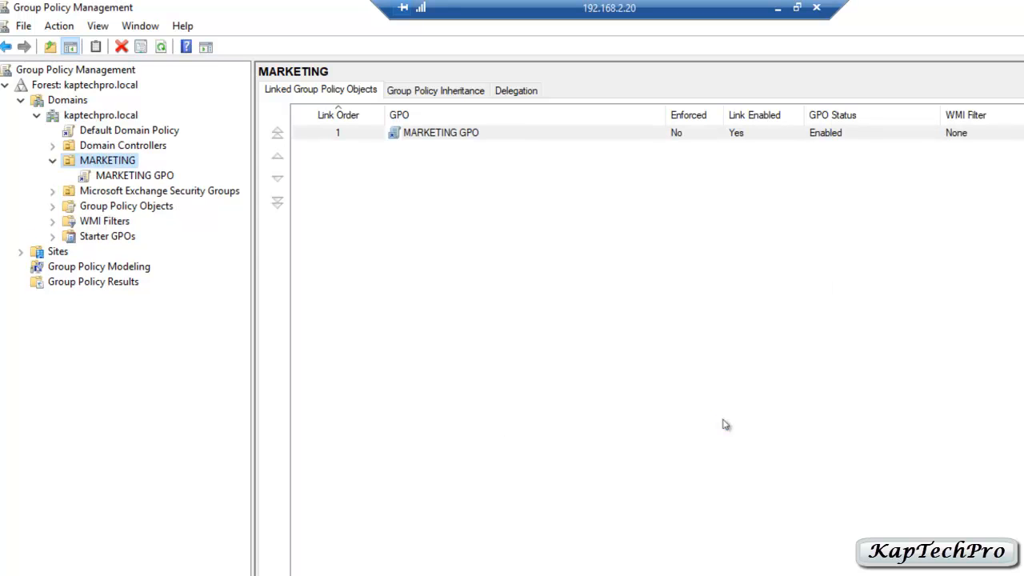
- Edit MARKETING GPO and add a new Mapped Drive under User Configuration Preferences > Windows Settings > Drive Maps
{"action": "right_click", "coordinate": [142, 176]}
{"action": "left_click", "coordinate": [109, 176]}
{"action": "right_click", "coordinate": [109, 176]}
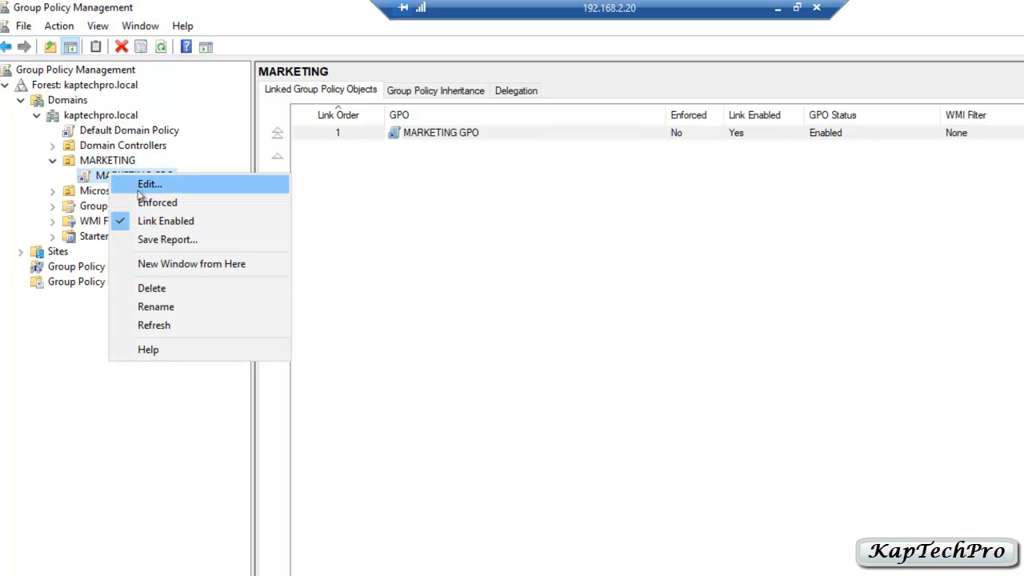
{"action": "left_click", "coordinate": [139, 186]}
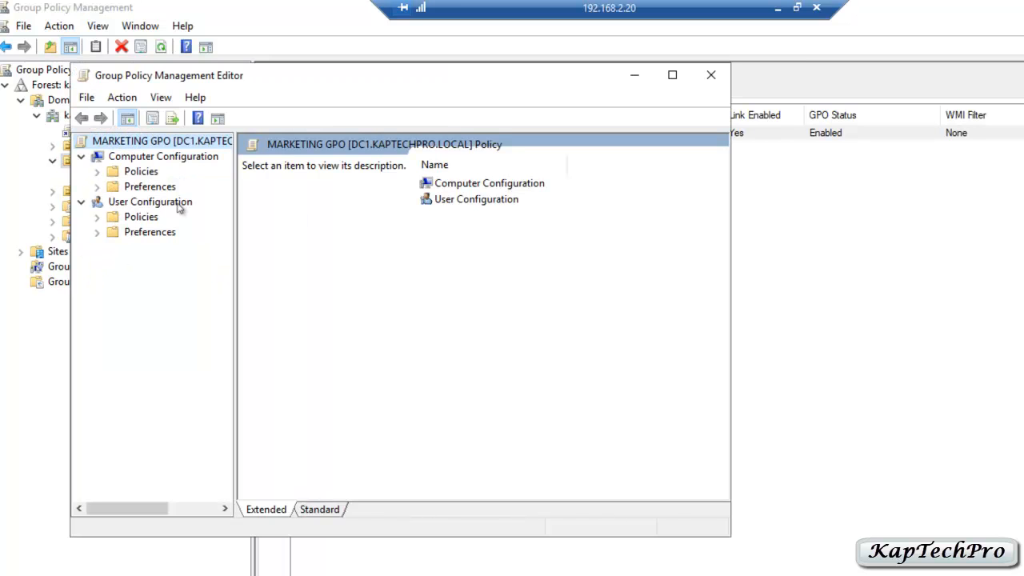
{"action": "left_click", "coordinate": [97, 233]}
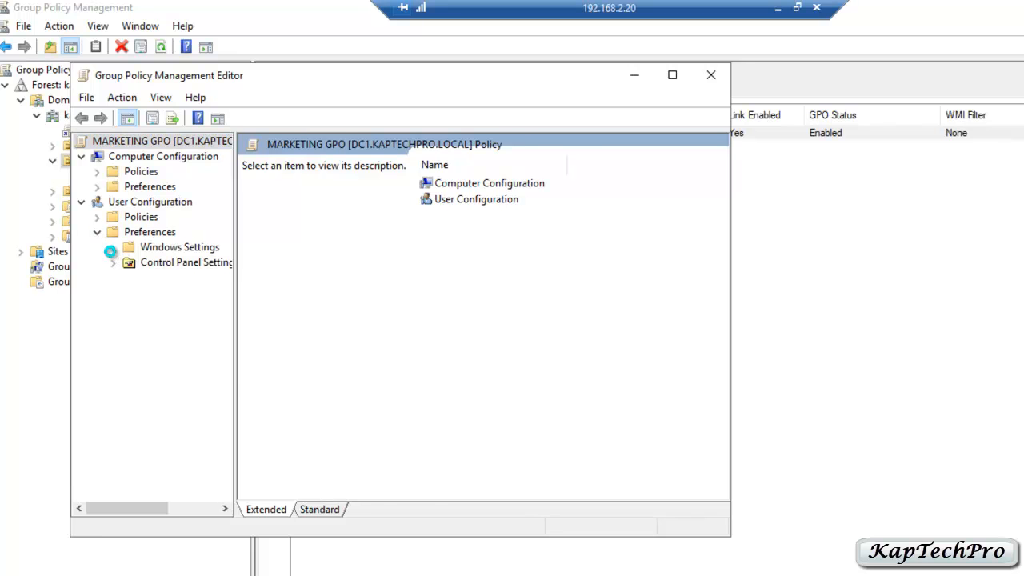
{"action": "left_click", "coordinate": [112, 248]}
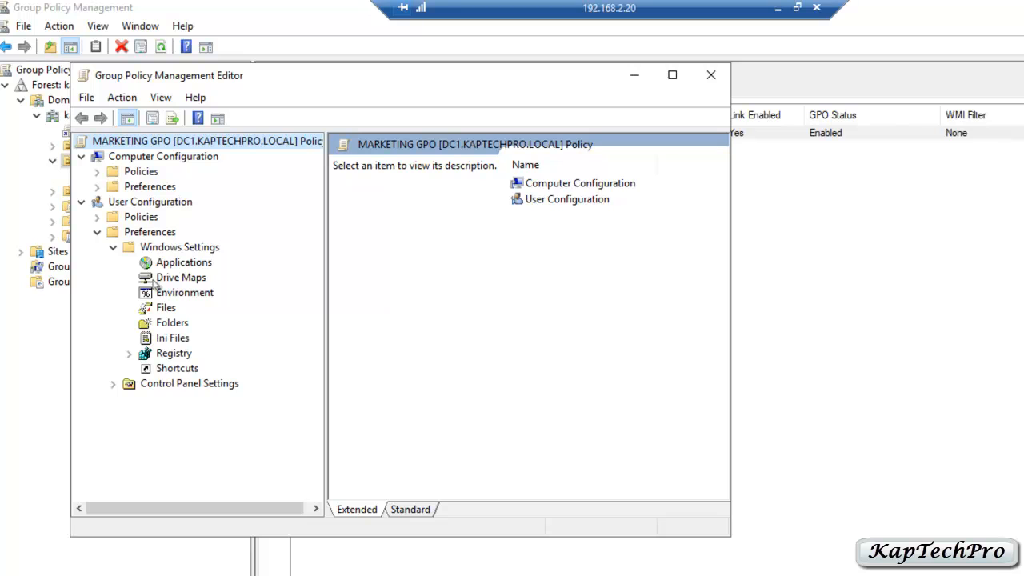
{"action": "right_click", "coordinate": [152, 280]}
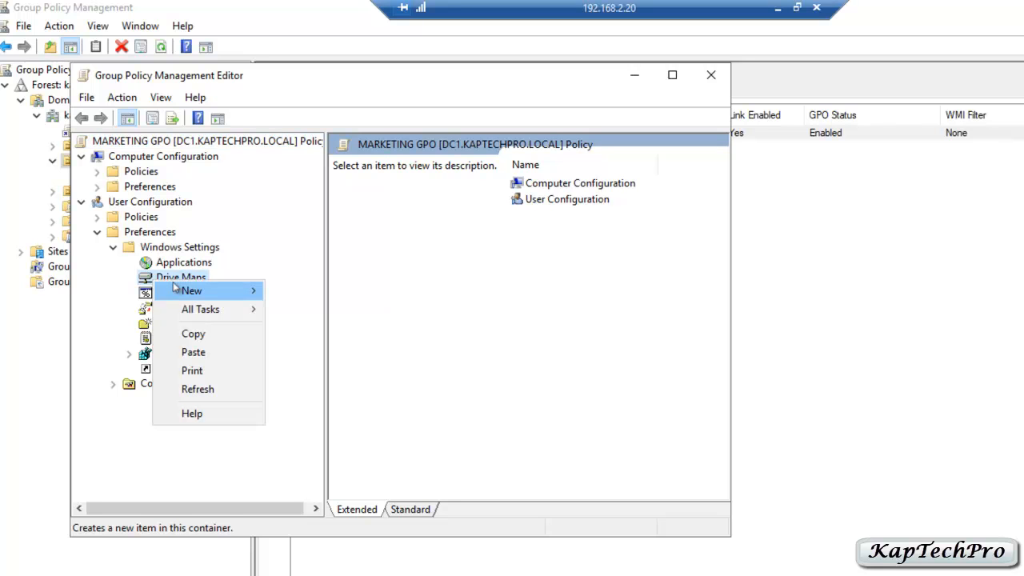
{"action": "mouse_move", "coordinate": [184, 290]}
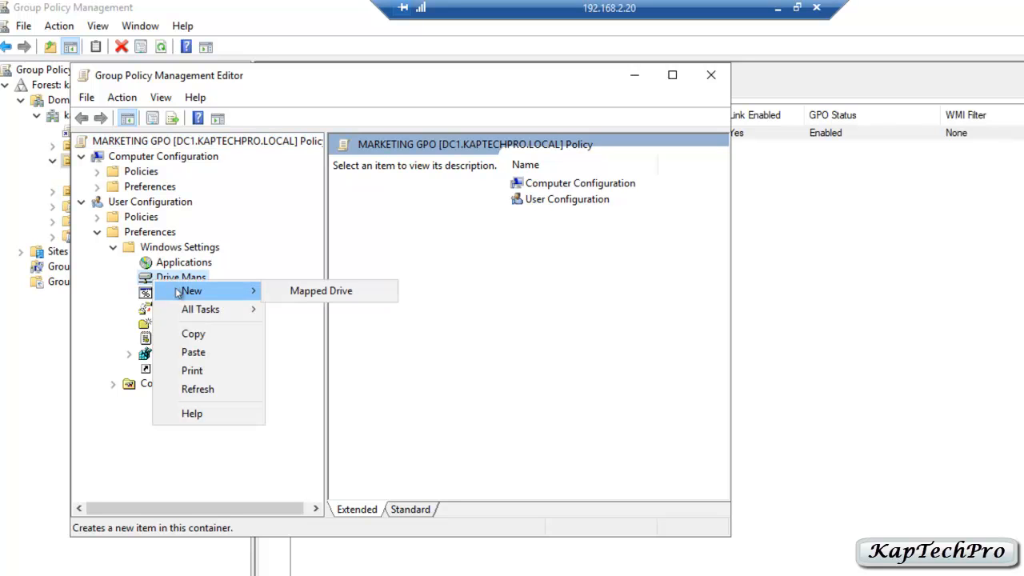
{"action": "left_click", "coordinate": [295, 292]}
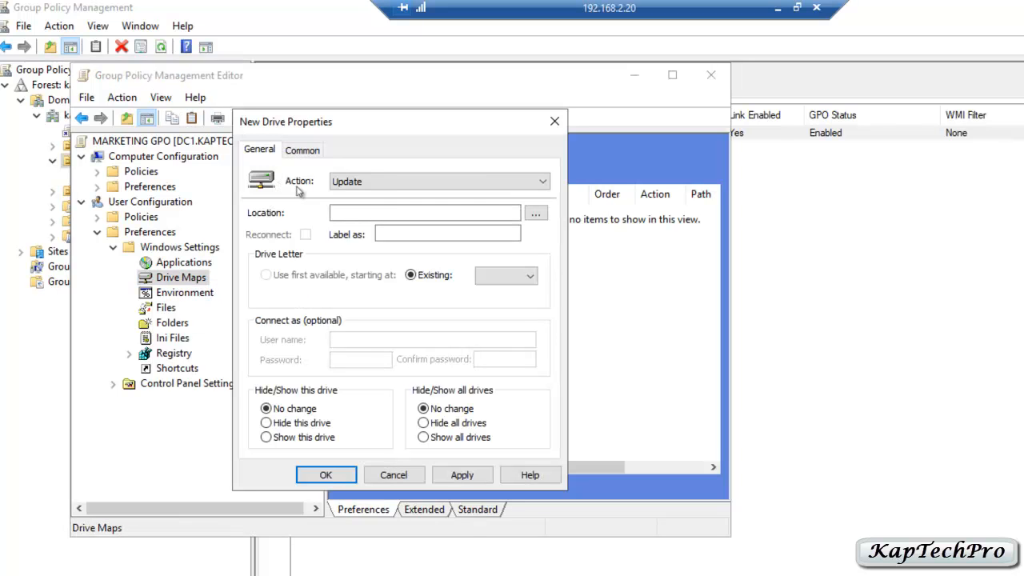
- Set the new drive map's Action to Create and place the cursor in the Location field
{"action": "left_click", "coordinate": [424, 181]}
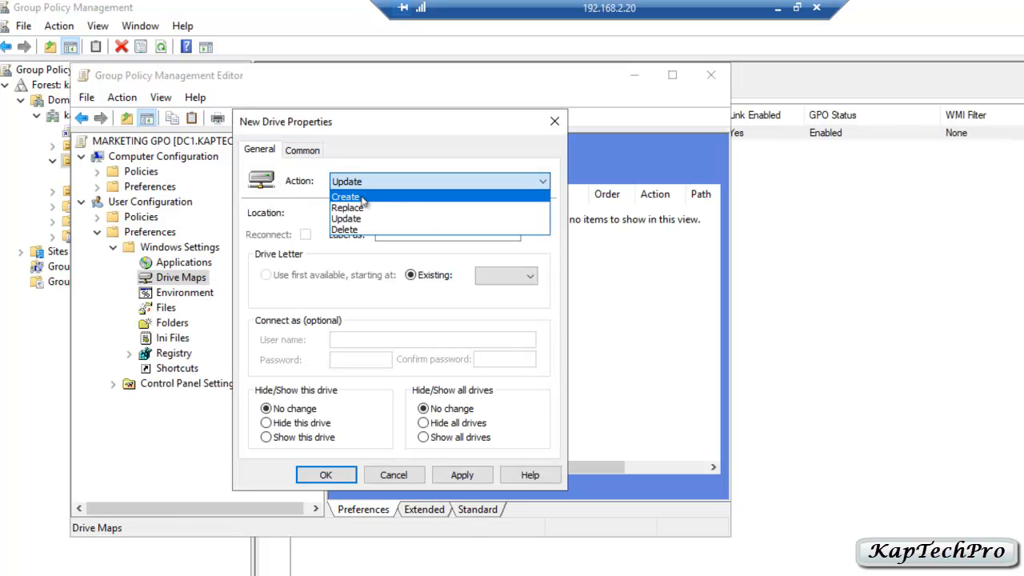
{"action": "left_click", "coordinate": [362, 197]}
{"action": "left_click", "coordinate": [361, 213]}
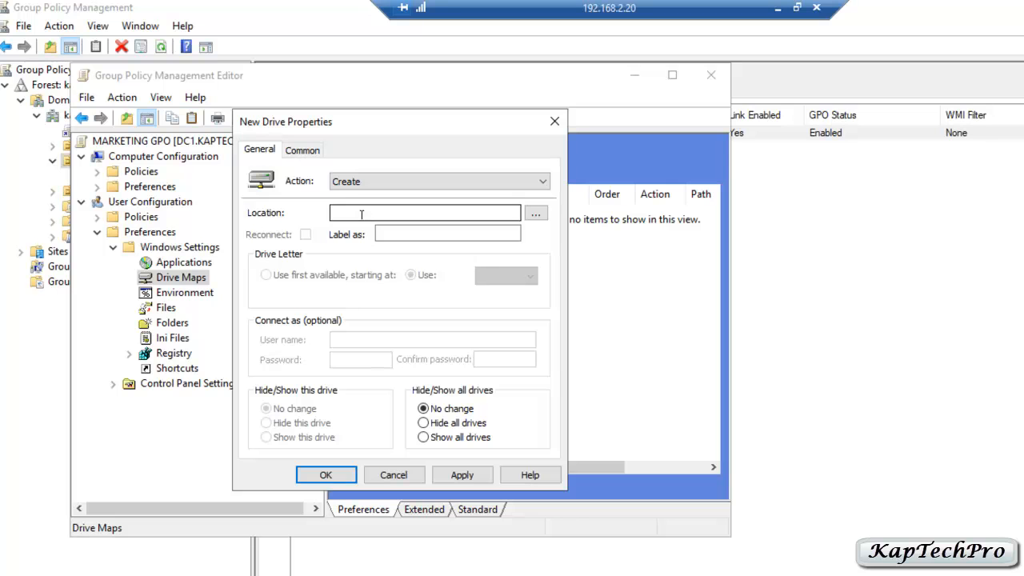
{"action": "left_click", "coordinate": [361, 213]}
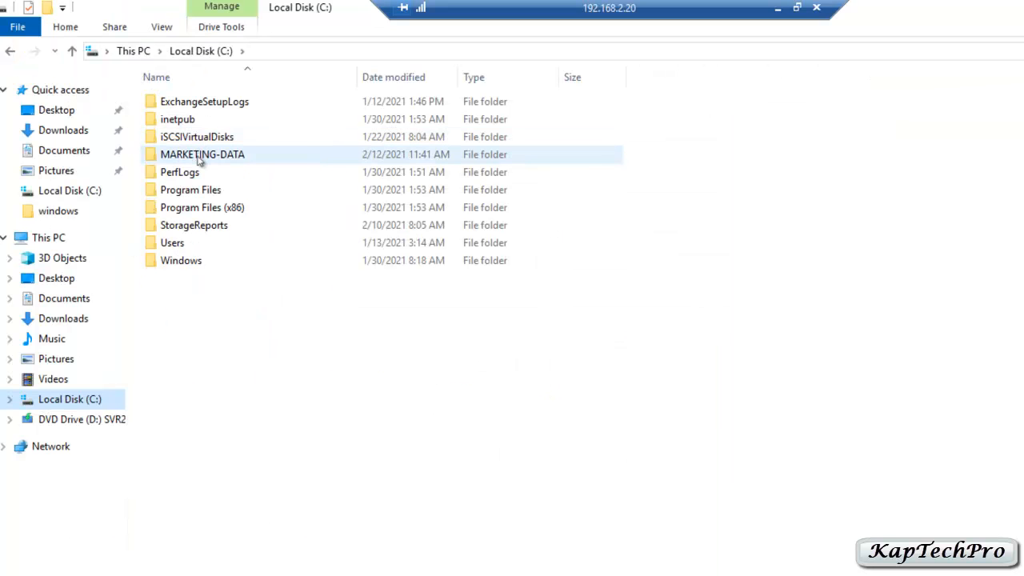
- Open MARKETING-DATA's sharing properties and select its network path \\Dc1\marketing-data
{"action": "left_click", "coordinate": [200, 160]}
{"action": "right_click", "coordinate": [200, 160]}
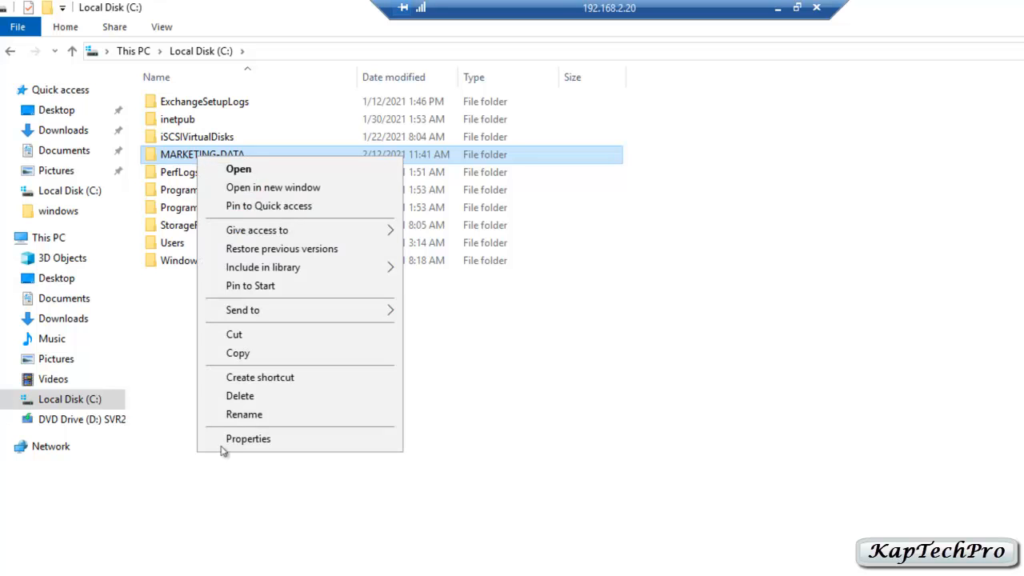
{"action": "left_click", "coordinate": [248, 439]}
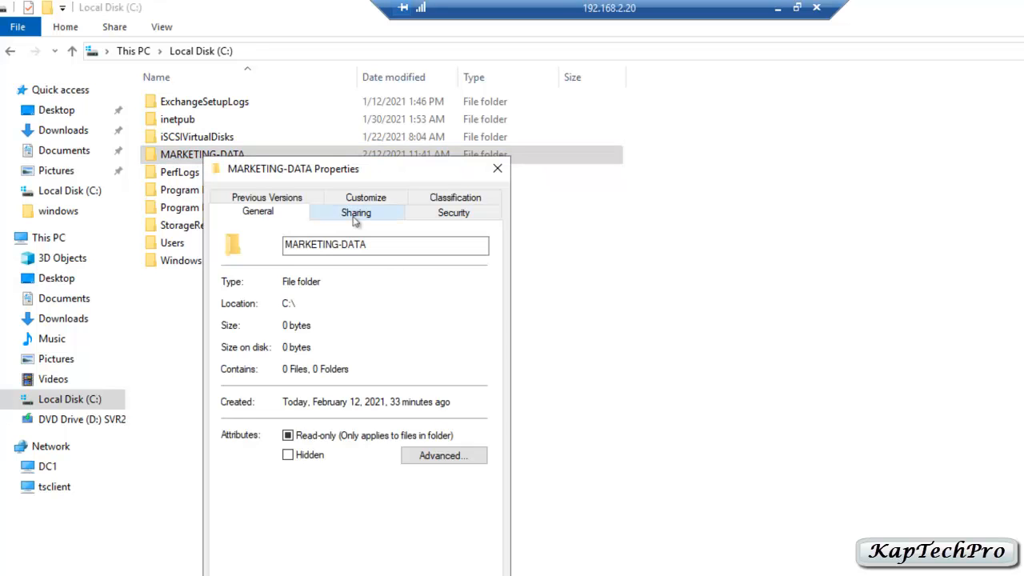
{"action": "left_click", "coordinate": [356, 211]}
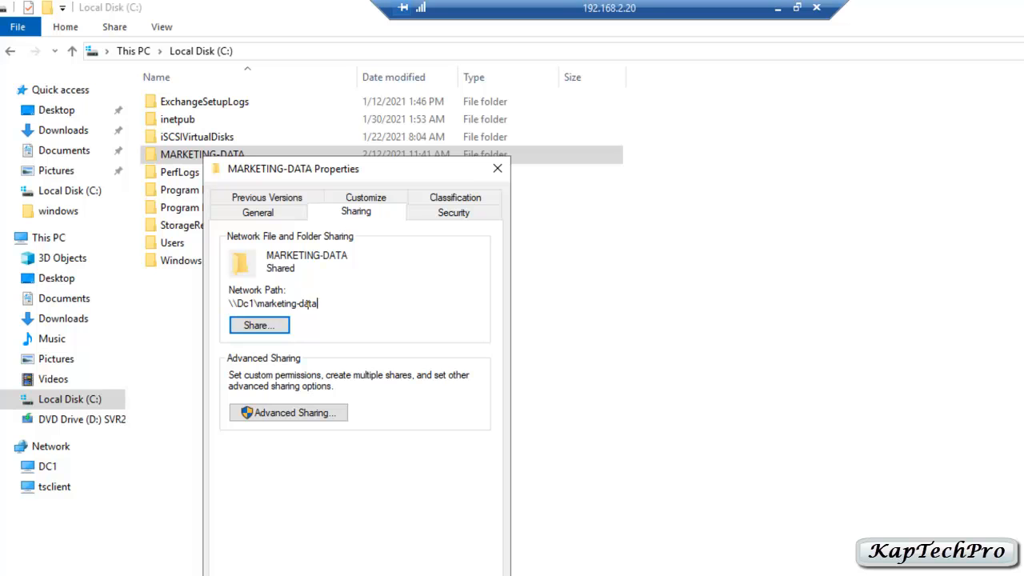
{"action": "left_click_drag", "start_coordinate": [318, 303], "coordinate": [229, 305]}
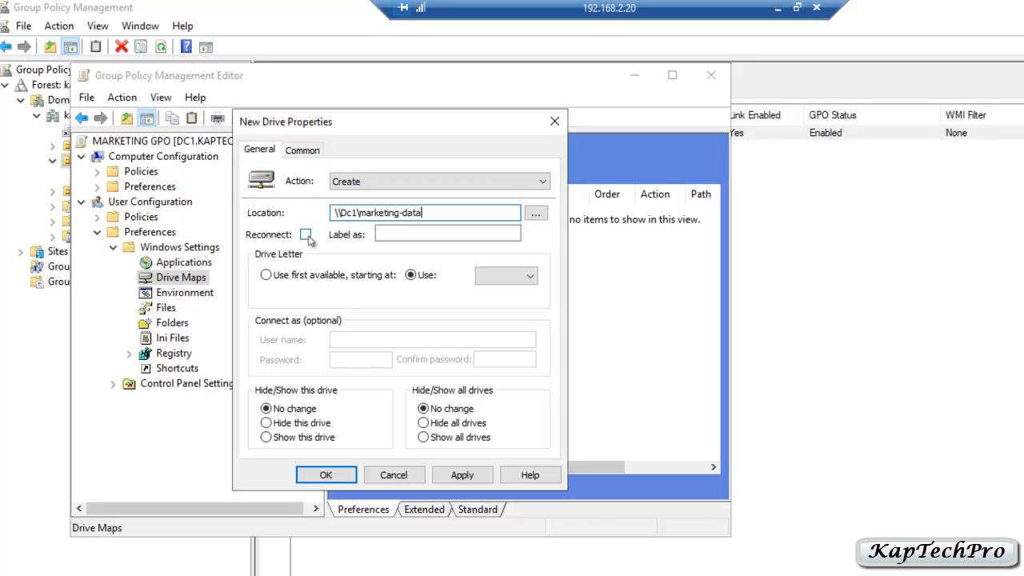
- Map the share as drive N: with Reconnect, Show this drive and Show all drives, then save
{"action": "left_click", "coordinate": [308, 235]}
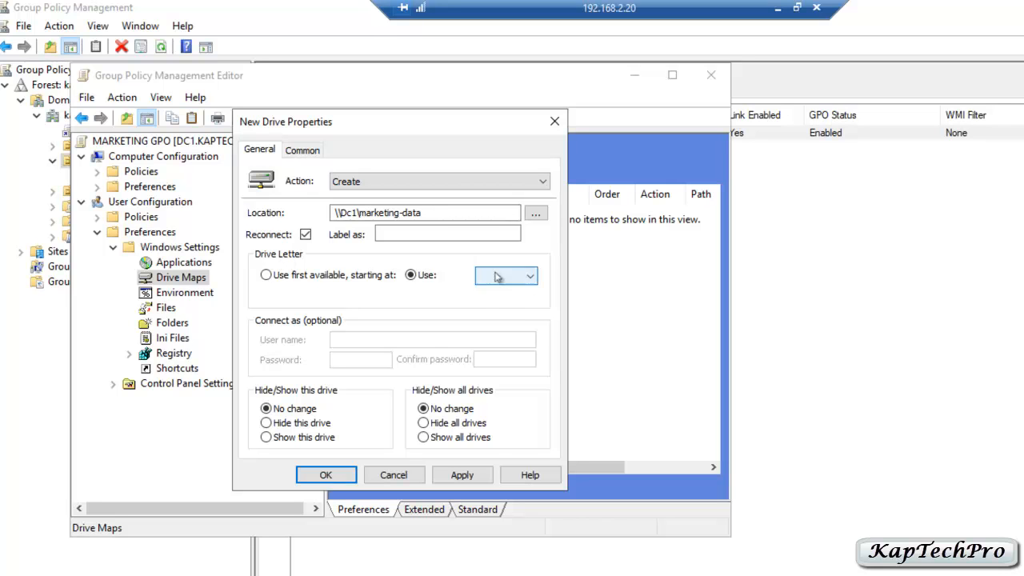
{"action": "left_click", "coordinate": [530, 280]}
{"action": "left_click_drag", "start_coordinate": [534, 314], "coordinate": [534, 365]}
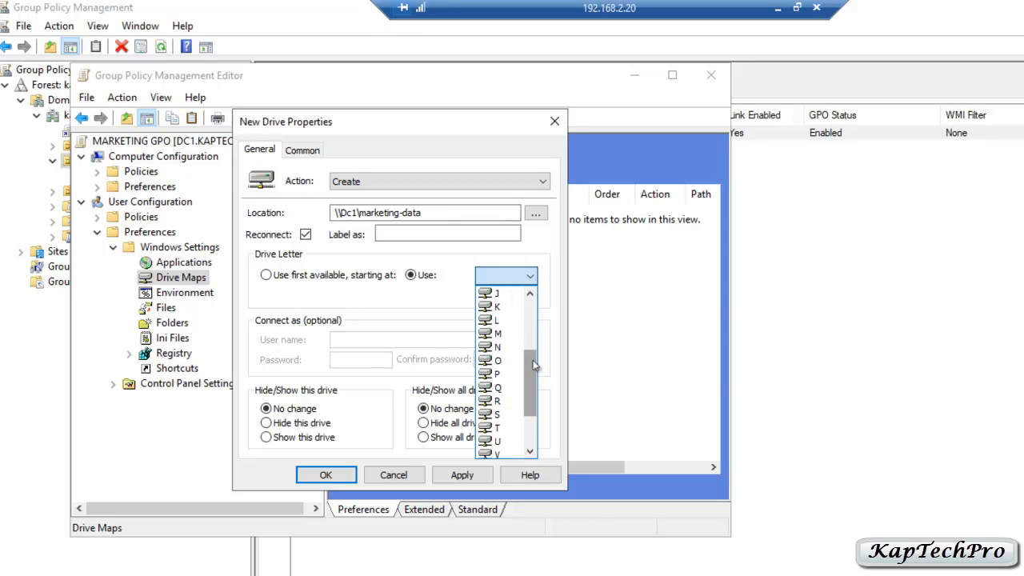
{"action": "left_click", "coordinate": [491, 352]}
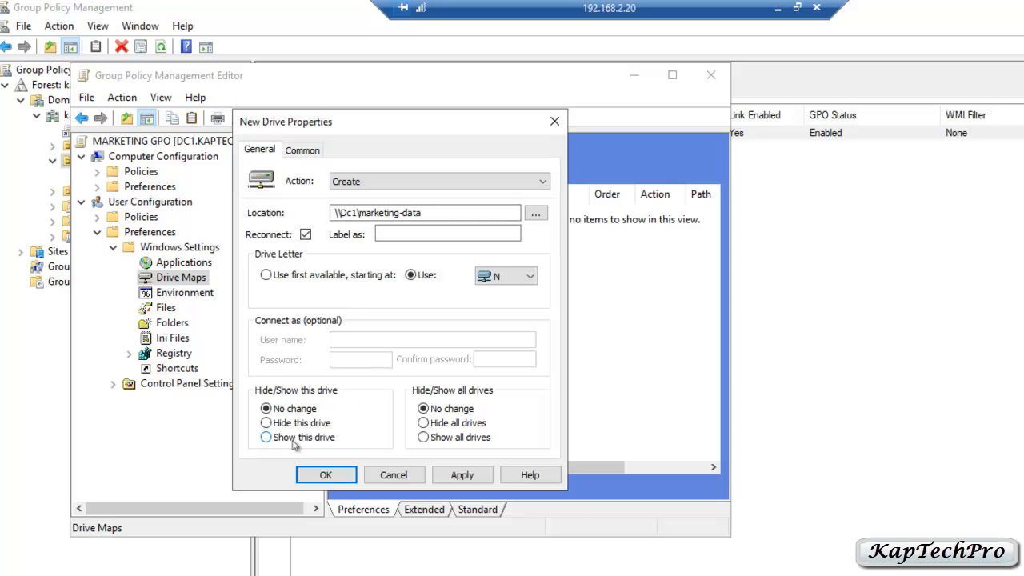
{"action": "left_click", "coordinate": [266, 437]}
{"action": "left_click", "coordinate": [427, 442]}
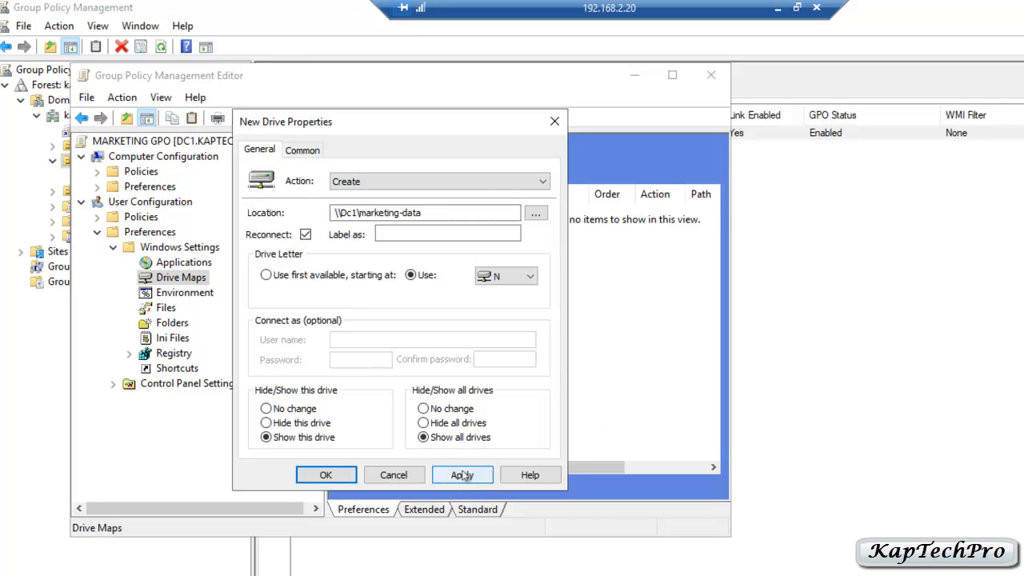
{"action": "left_click", "coordinate": [463, 475]}
{"action": "left_click", "coordinate": [325, 475]}
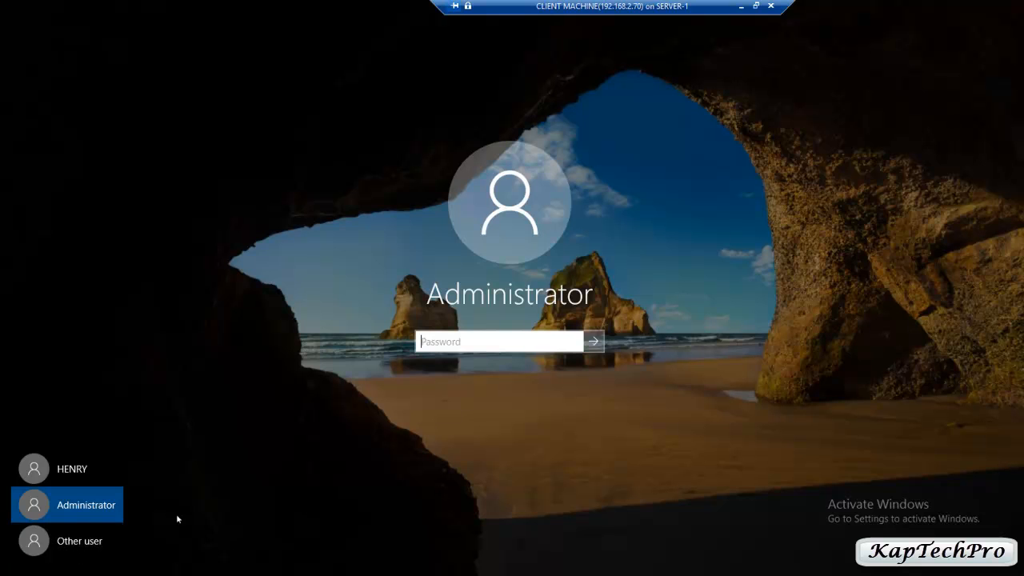
- Sign in on the Windows 10 client as a different domain user with that user's password
{"action": "left_click", "coordinate": [61, 548]}
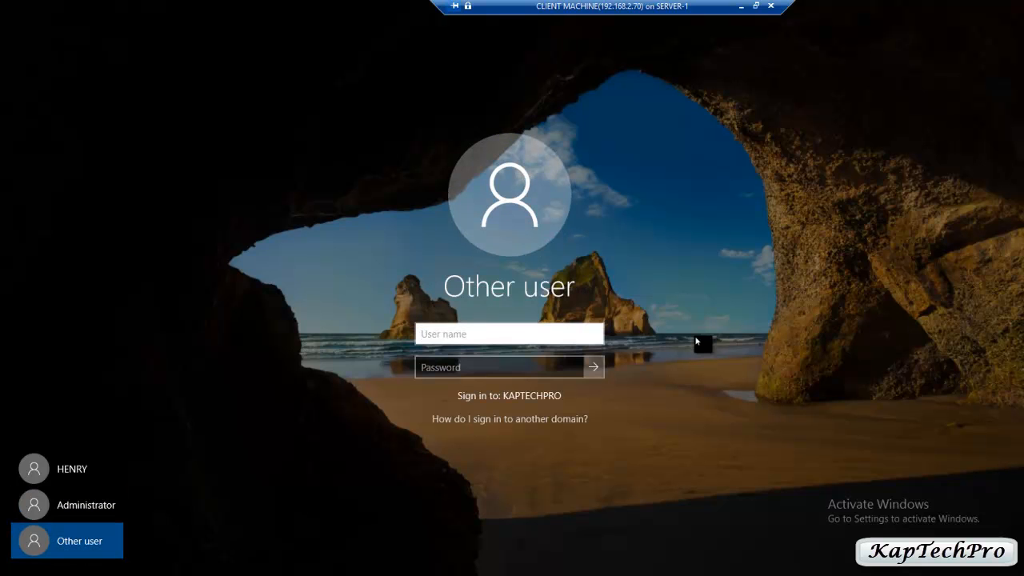
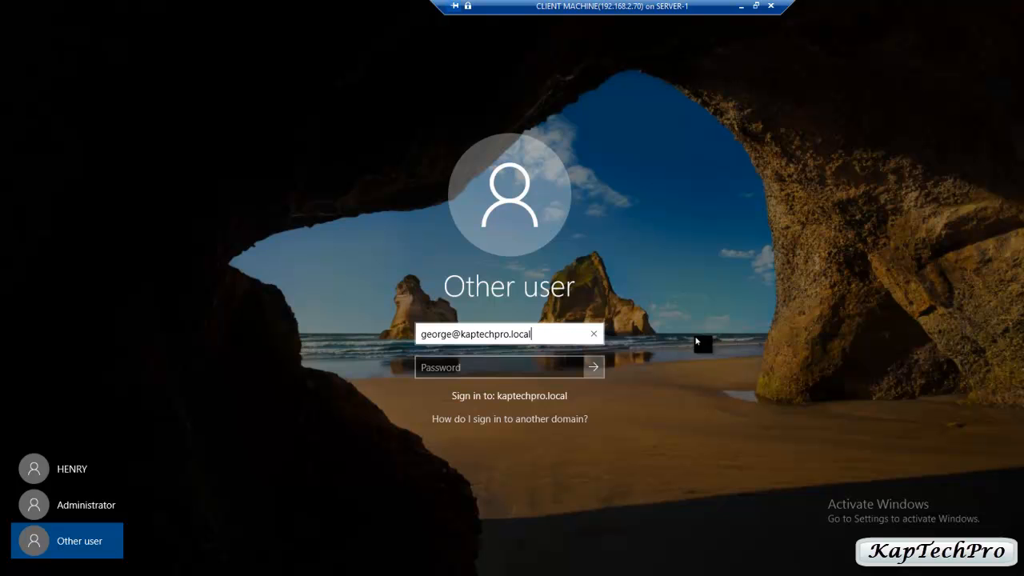
{"action": "key", "text": "Tab"}
{"action": "type", "text": "********"}
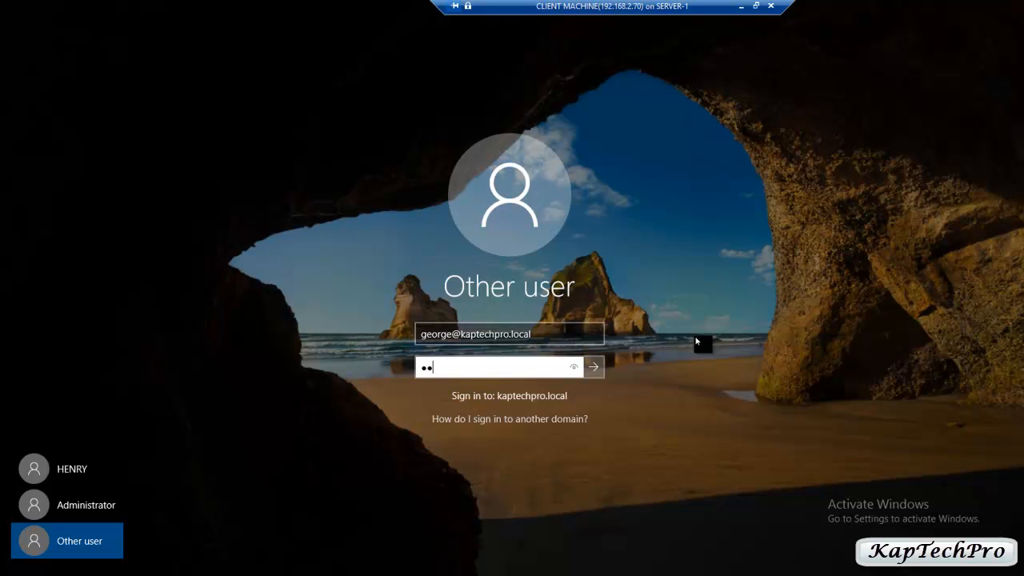
{"action": "key", "text": "Return"}
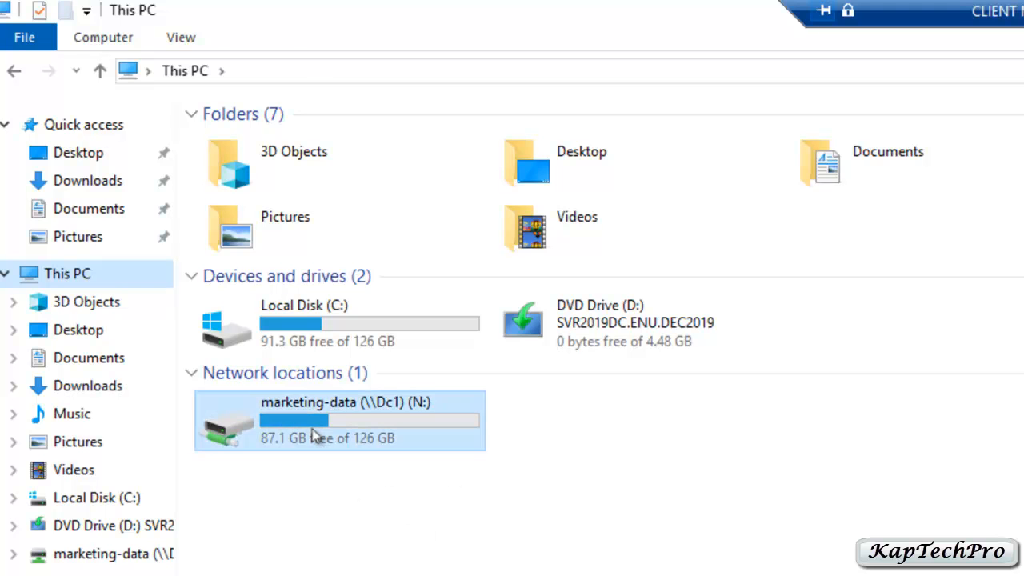
- Check the N: drive, then copy CERTIFICATE and both PNG files from Local Disk (C:)
{"action": "double_click", "coordinate": [314, 436]}
{"action": "left_click", "coordinate": [13, 80]}
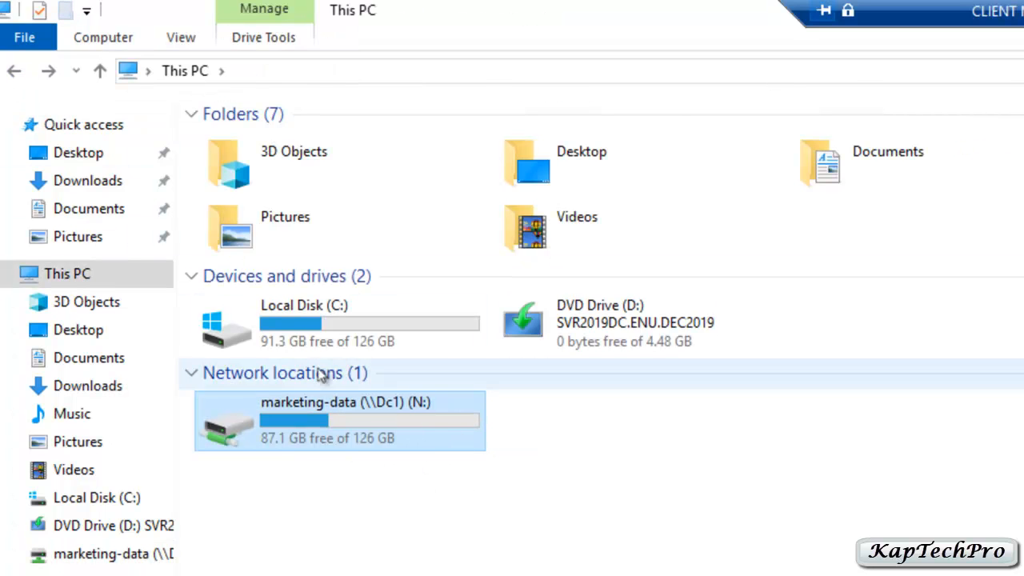
{"action": "double_click", "coordinate": [280, 328]}
{"action": "left_click_drag", "start_coordinate": [315, 435], "coordinate": [342, 336]}
{"action": "key", "text": "alt+Left"}
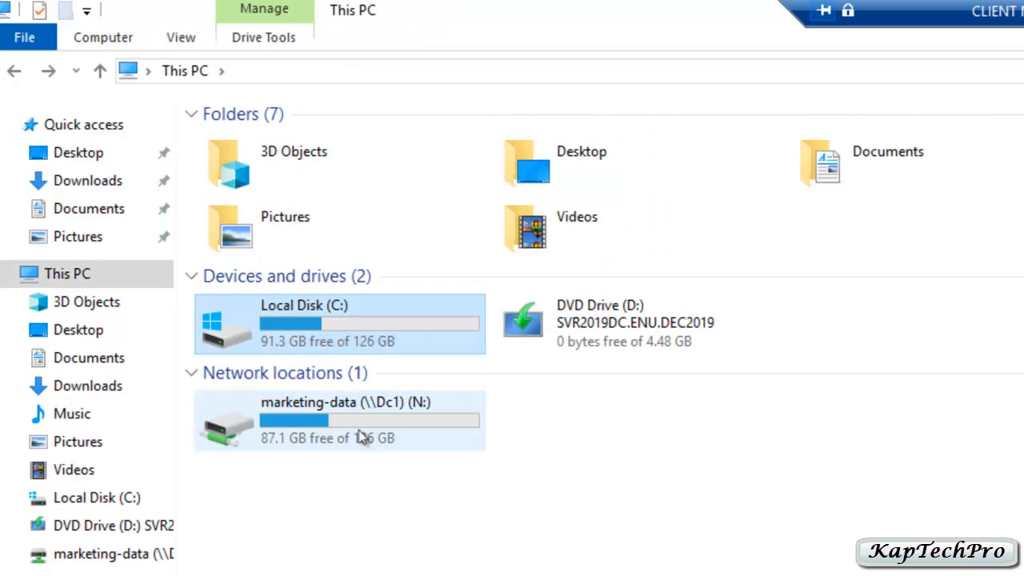
- Paste the three copied files into the marketing-data N: drive
{"action": "double_click", "coordinate": [355, 438]}
{"action": "right_click", "coordinate": [481, 280]}
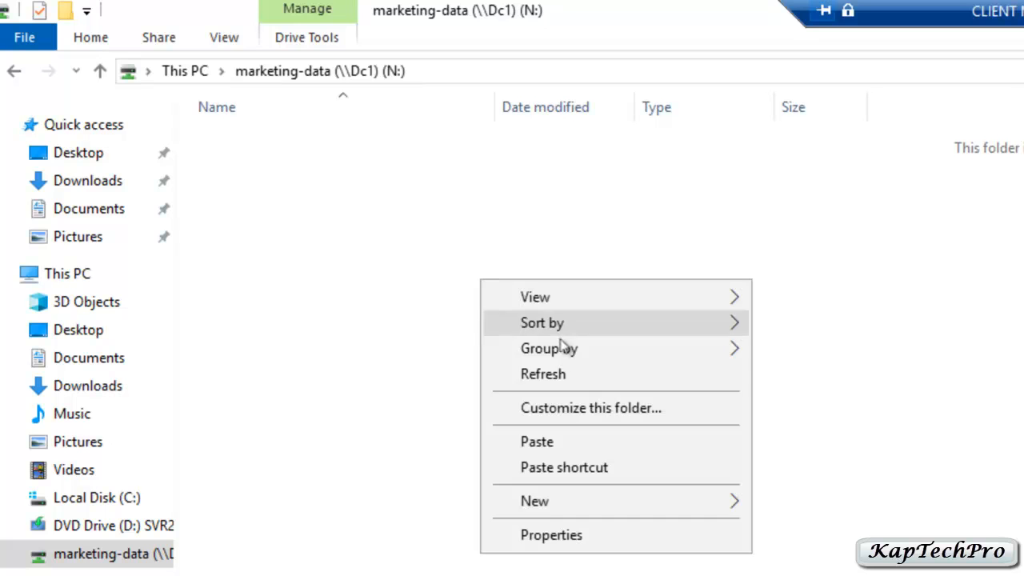
{"action": "left_click", "coordinate": [536, 442]}
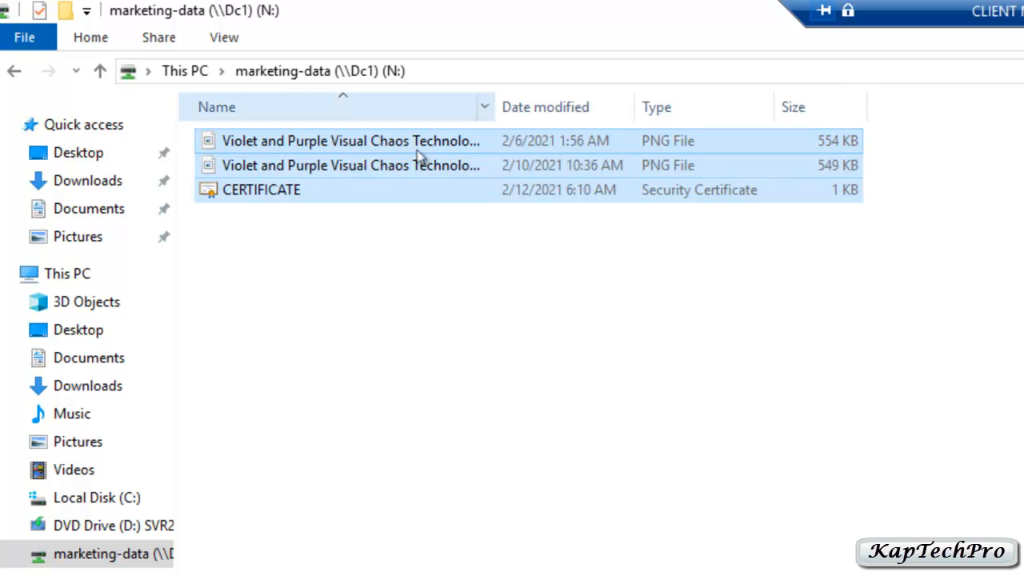
{"action": "left_click", "coordinate": [14, 71]}
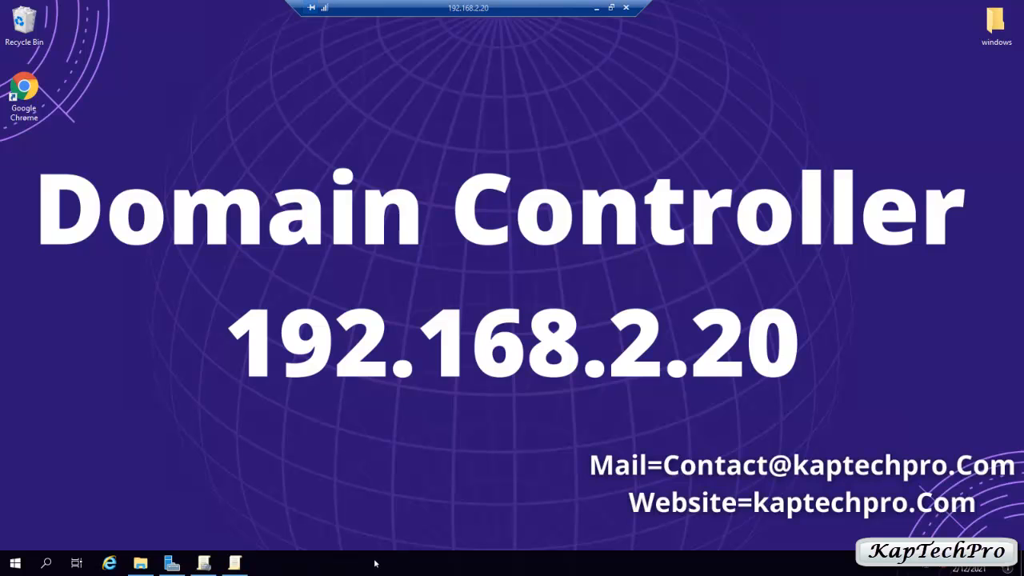
- On the domain controller, open C:\MARKETING-DATA and select the CERTIFICATE and two PNG files
{"action": "left_click", "coordinate": [140, 563]}
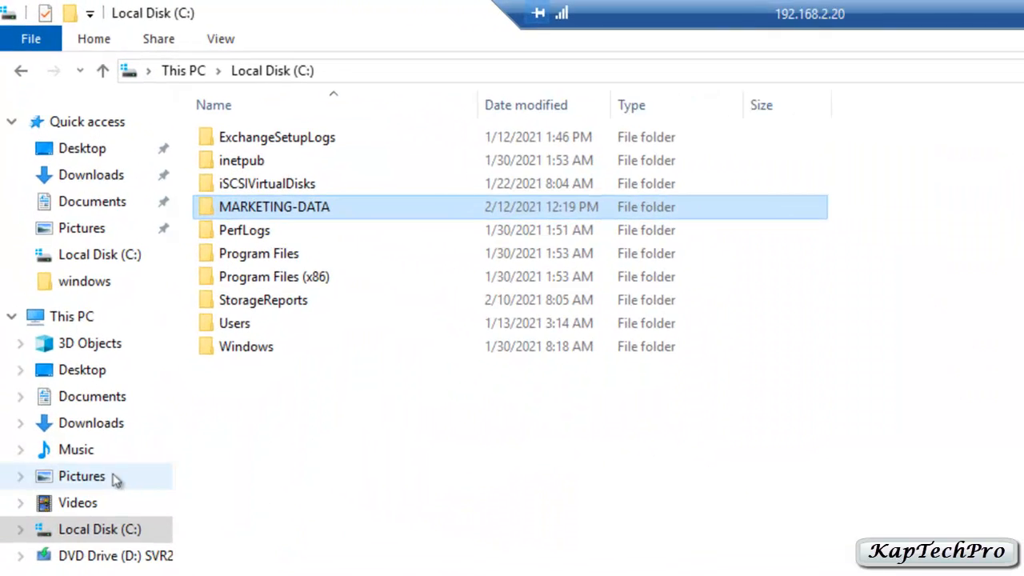
{"action": "double_click", "coordinate": [308, 217]}
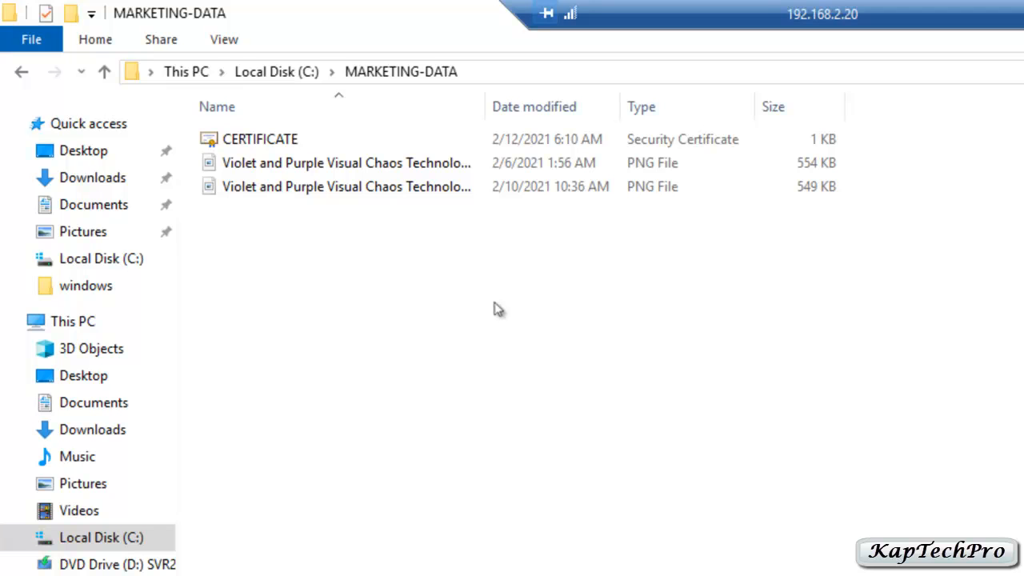
{"action": "left_click_drag", "start_coordinate": [339, 294], "coordinate": [425, 134]}
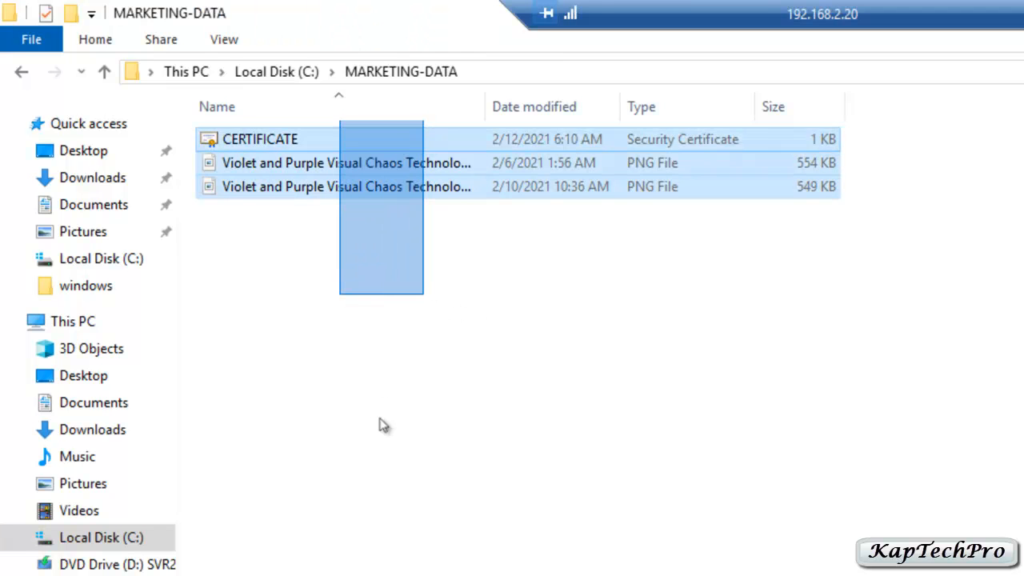
{"action": "left_click_drag", "start_coordinate": [312, 297], "coordinate": [483, 113]}
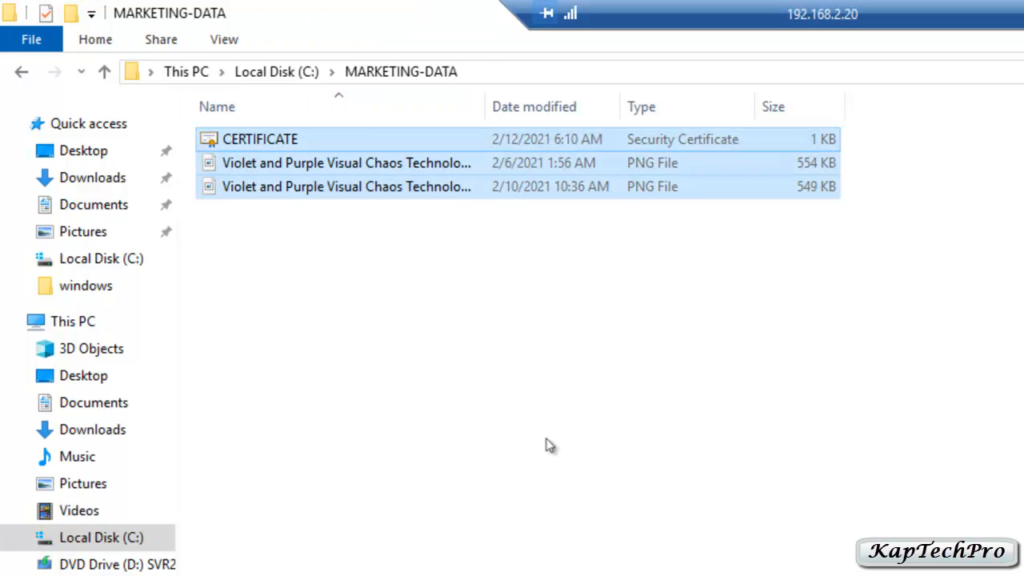